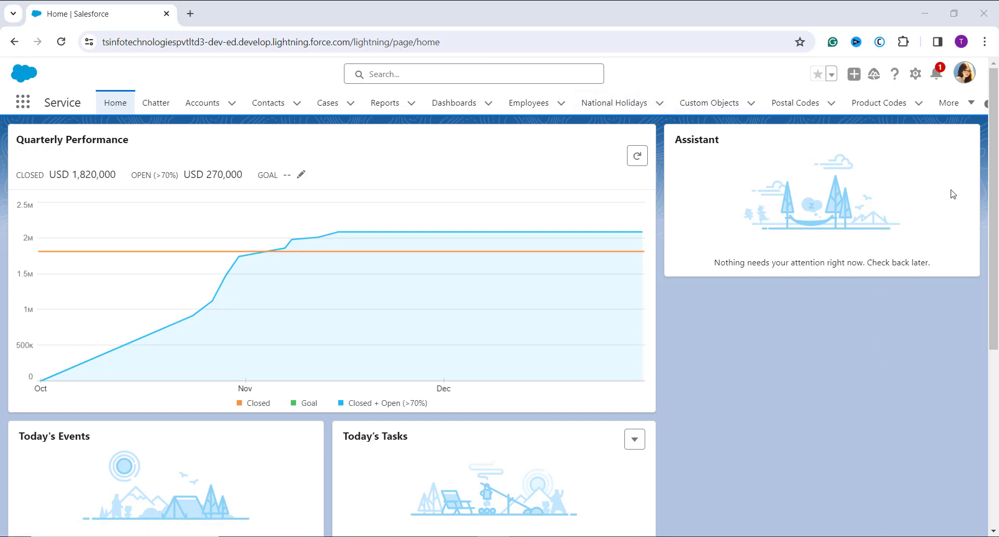
Step: Open Setup for the current app, dismiss the sharing settings notice and go to the Object Manager
{"action": "left_click", "coordinate": [915, 75]}
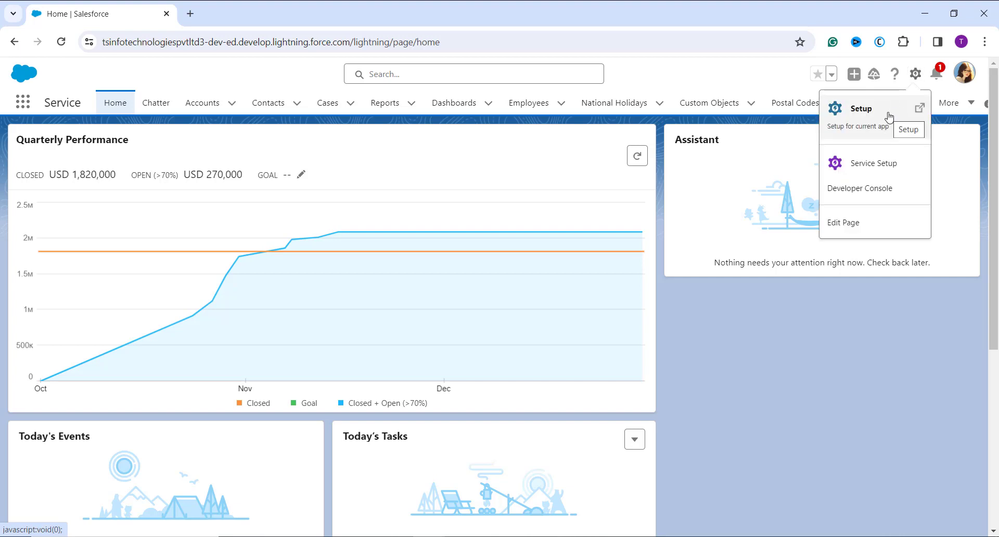
{"action": "left_click", "coordinate": [889, 117]}
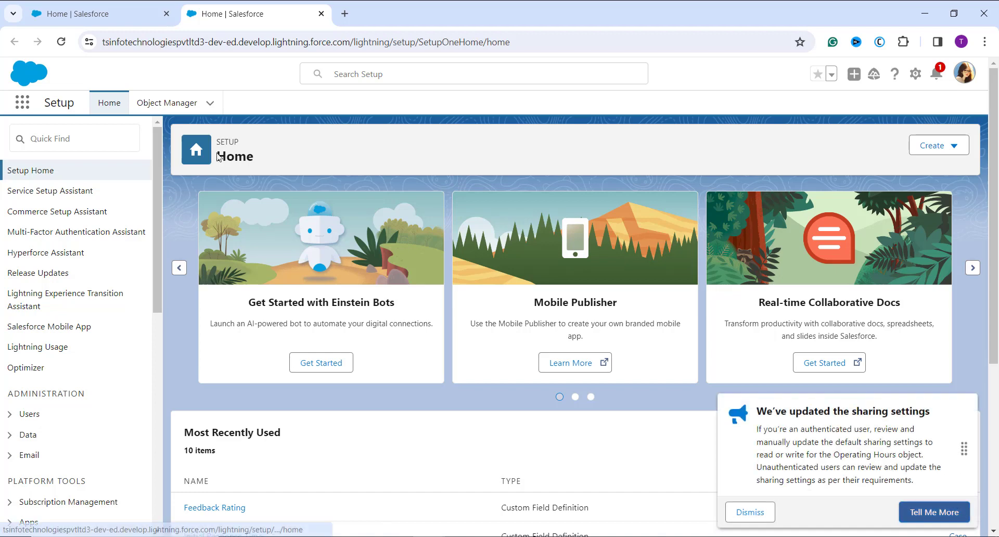
{"action": "left_click", "coordinate": [749, 512]}
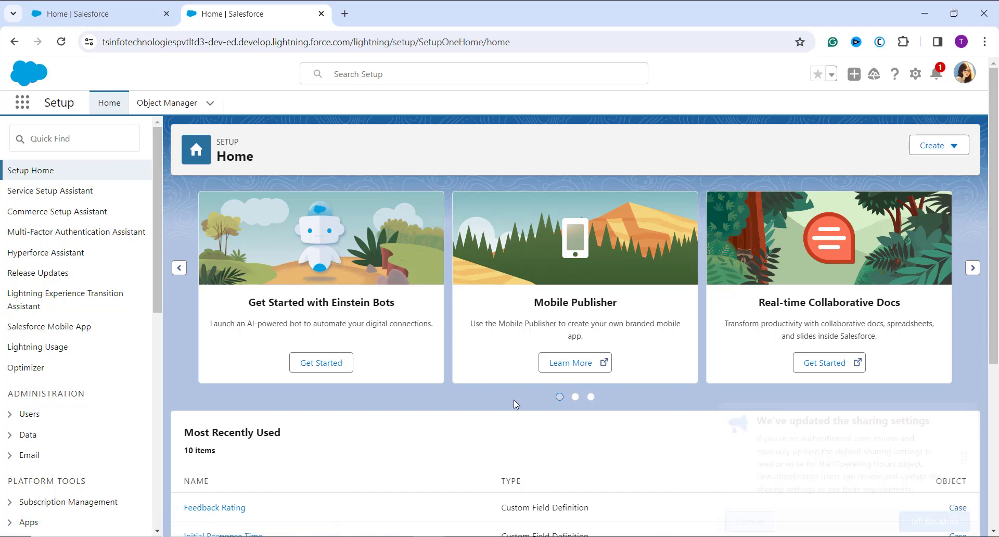
{"action": "left_click", "coordinate": [193, 114]}
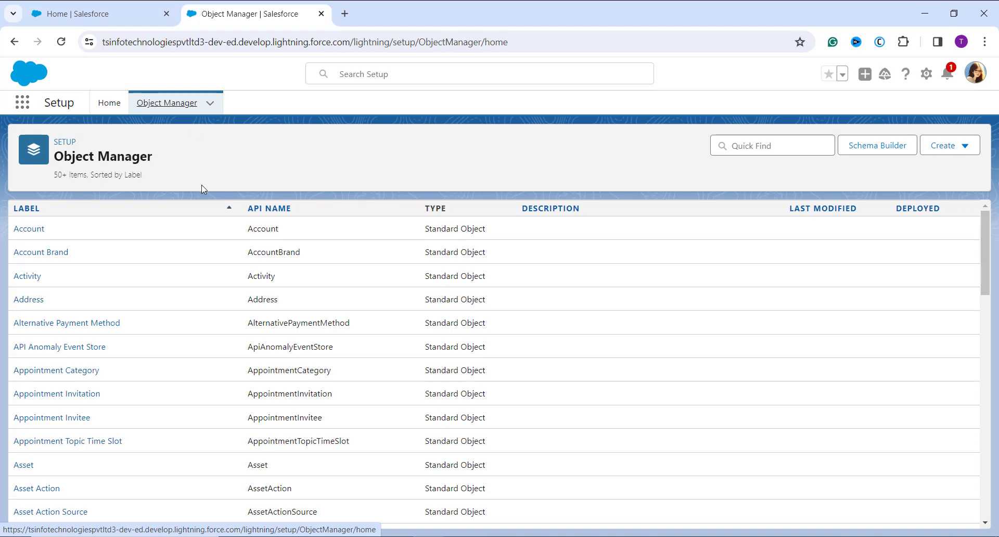
Step: Find the Opportunity object with the search text "oppor" and open its Fields & Relationships
{"action": "left_click", "coordinate": [766, 144]}
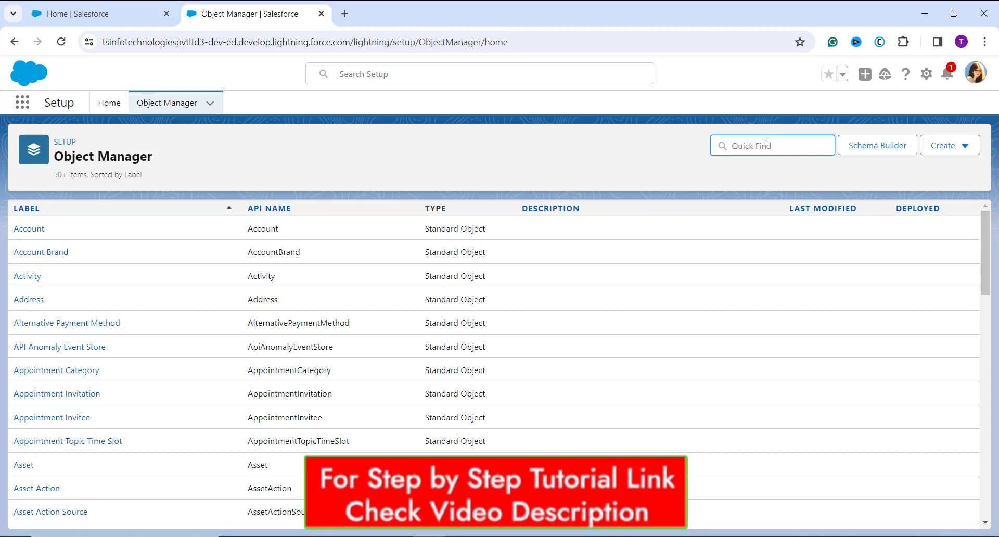
{"action": "type", "text": "oppor"}
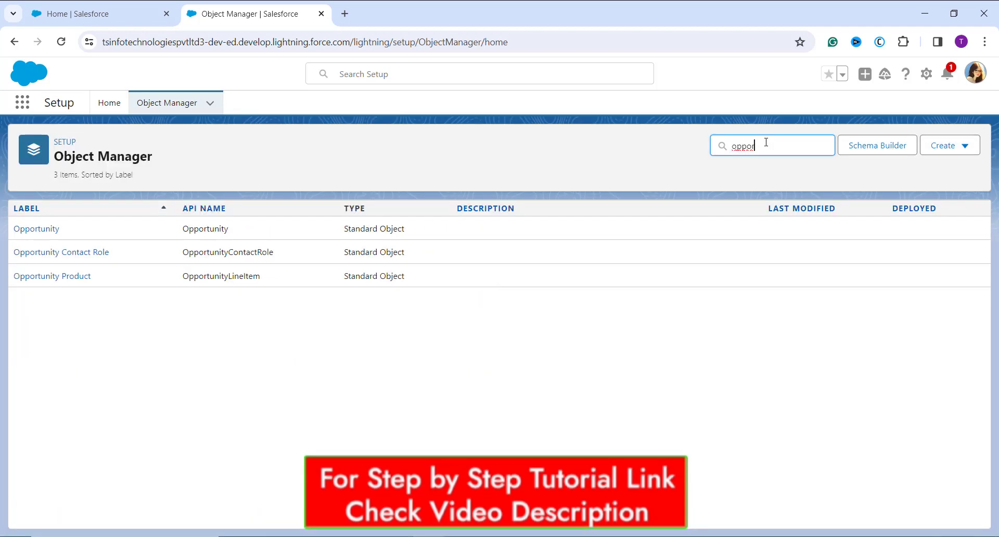
{"action": "left_click", "coordinate": [53, 233]}
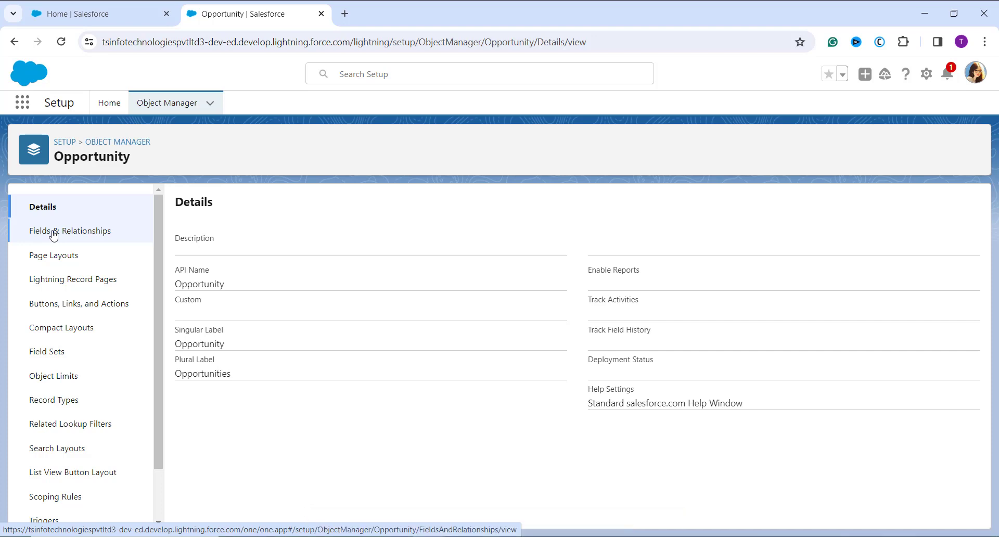
{"action": "left_click", "coordinate": [90, 231]}
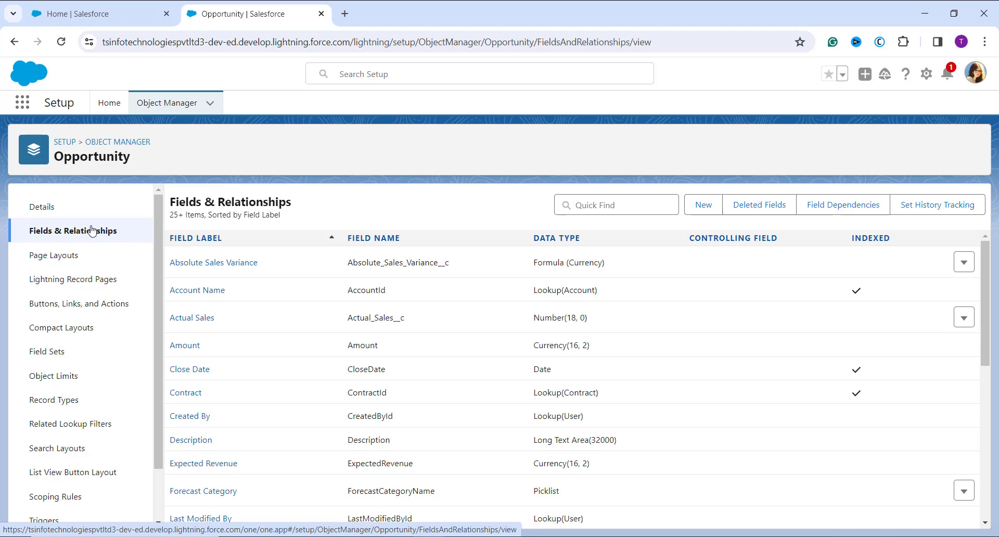
Step: Start a new custom field on Opportunity with the Formula data type and continue to the output type
{"action": "left_click", "coordinate": [716, 210]}
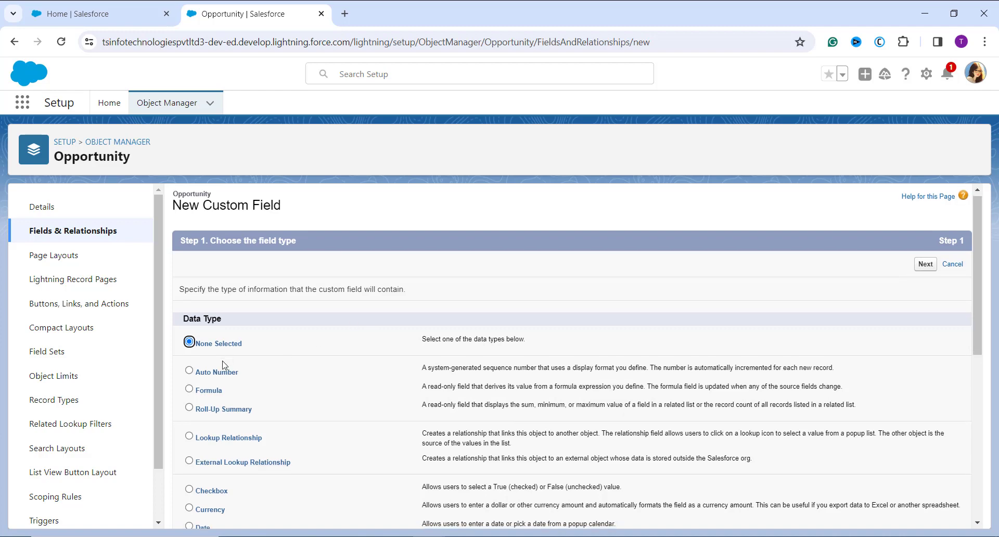
{"action": "scroll", "coordinate": [223, 364], "scroll_direction": "down", "scroll_amount": 1}
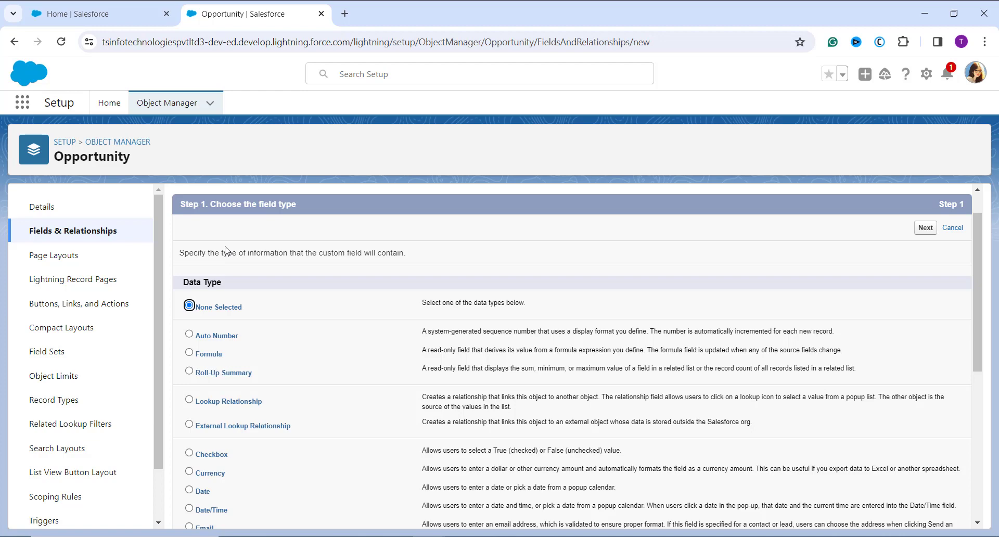
{"action": "left_click", "coordinate": [188, 352]}
{"action": "left_click", "coordinate": [925, 232]}
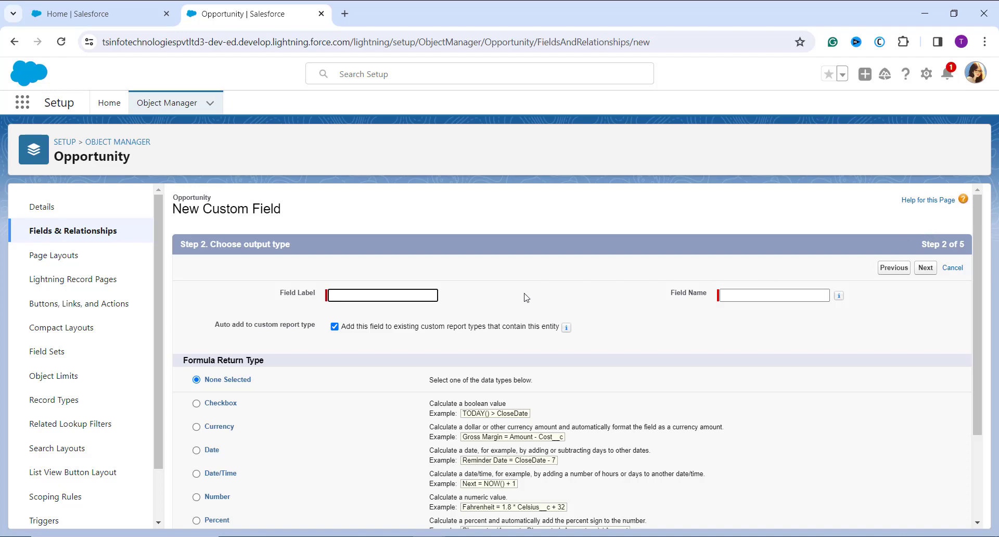
Step: Label the new field Commission Rate and let its field name fill in as Commission_Rate
{"action": "left_click", "coordinate": [341, 306]}
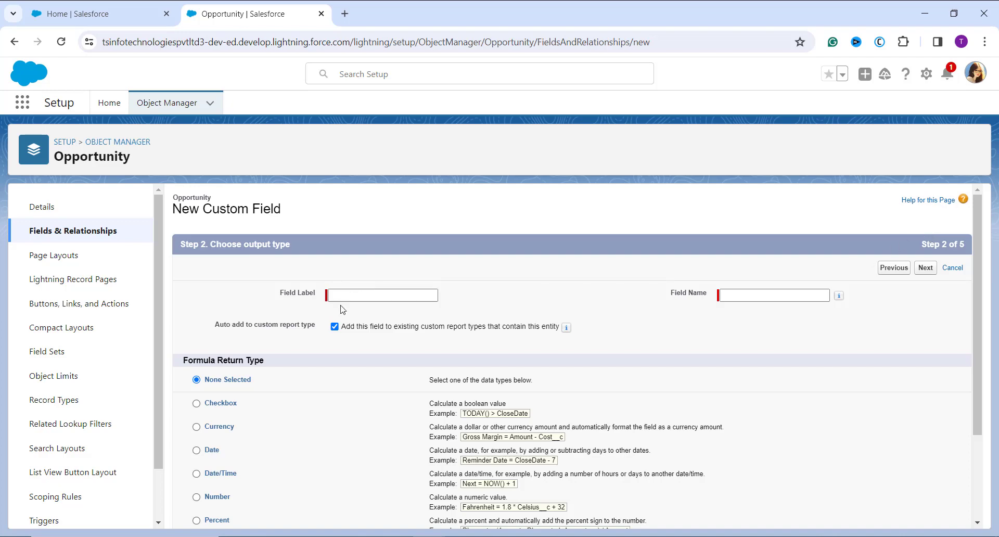
{"action": "left_click", "coordinate": [343, 297]}
{"action": "type", "text": "Commission Rate"}
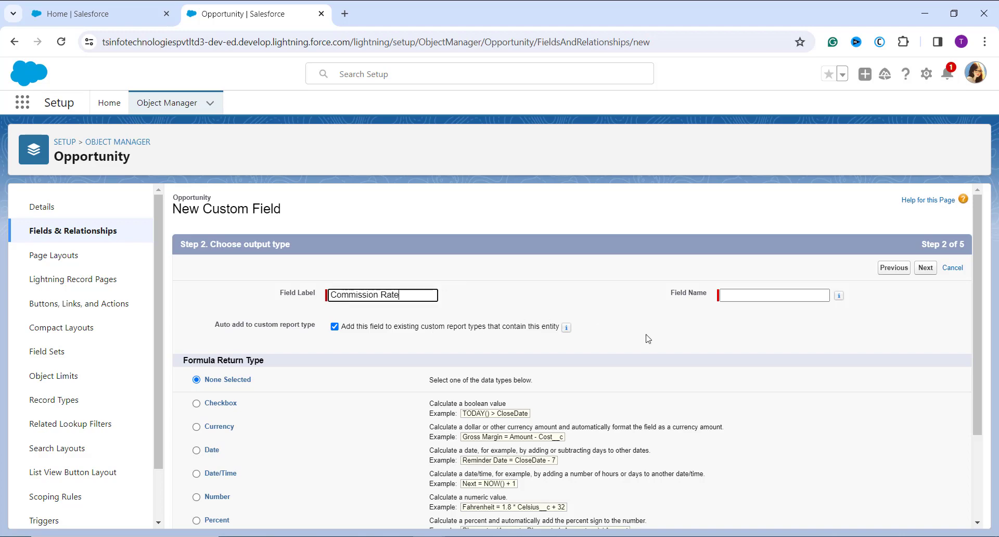
{"action": "left_click", "coordinate": [741, 301]}
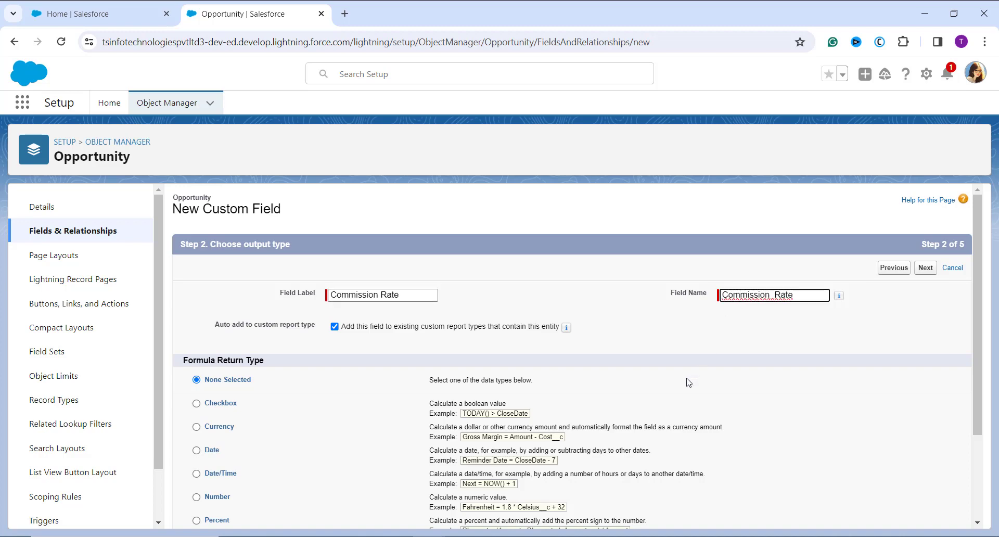
Step: Choose Number as the formula return type and continue to the formula entry step
{"action": "scroll", "coordinate": [653, 382], "scroll_direction": "down", "scroll_amount": 1}
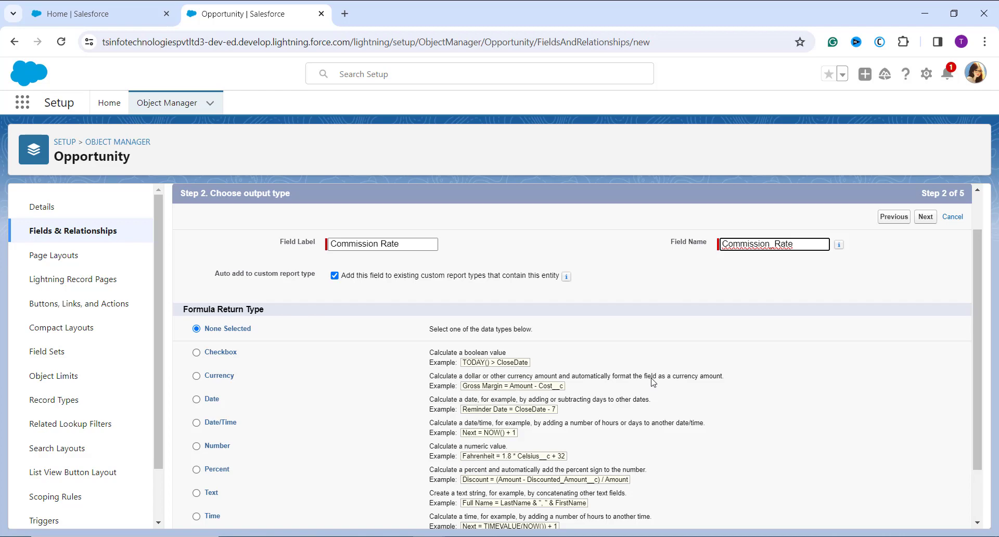
{"action": "left_click", "coordinate": [196, 446]}
{"action": "scroll", "coordinate": [239, 452], "scroll_direction": "down", "scroll_amount": 1}
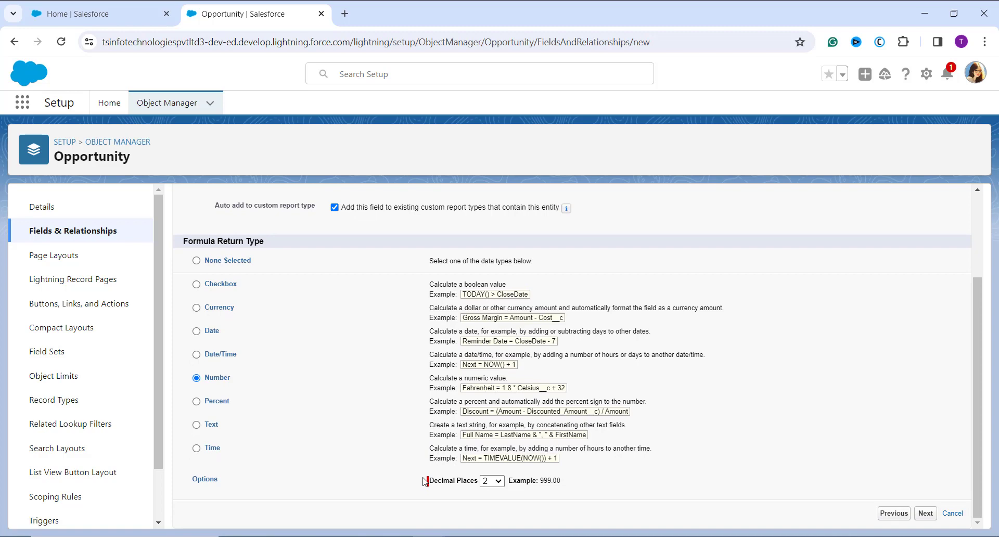
{"action": "scroll", "coordinate": [717, 457], "scroll_direction": "up", "scroll_amount": 1}
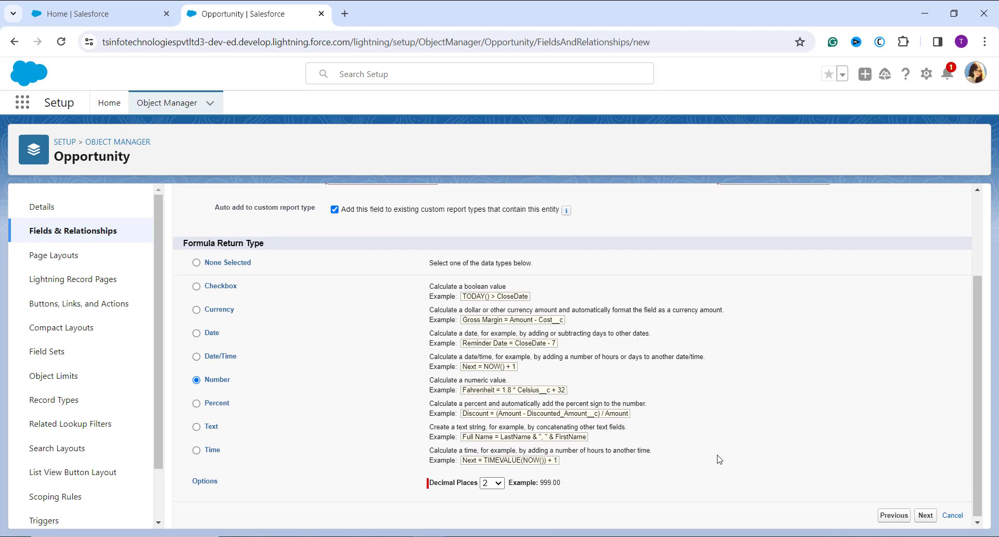
{"action": "scroll", "coordinate": [718, 458], "scroll_direction": "up", "scroll_amount": 2}
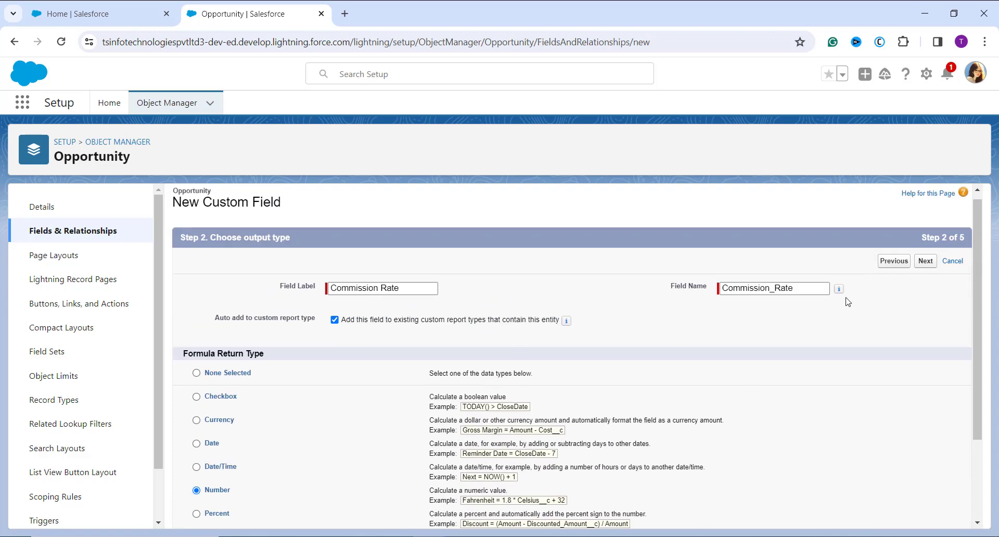
{"action": "left_click", "coordinate": [926, 261]}
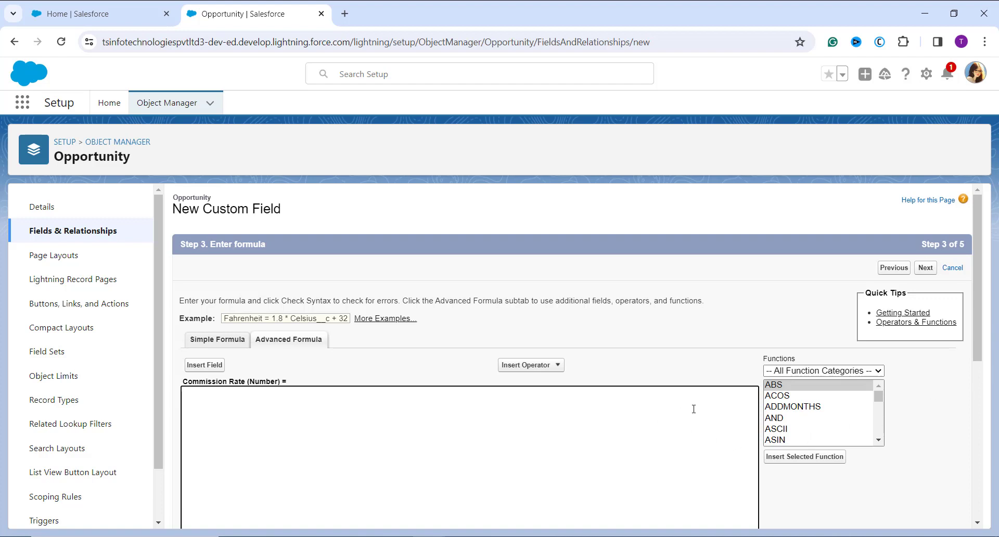
Step: Insert the logical IF function into the Commission Rate formula and clear the placeholder arguments inside its parentheses
{"action": "left_click", "coordinate": [807, 371]}
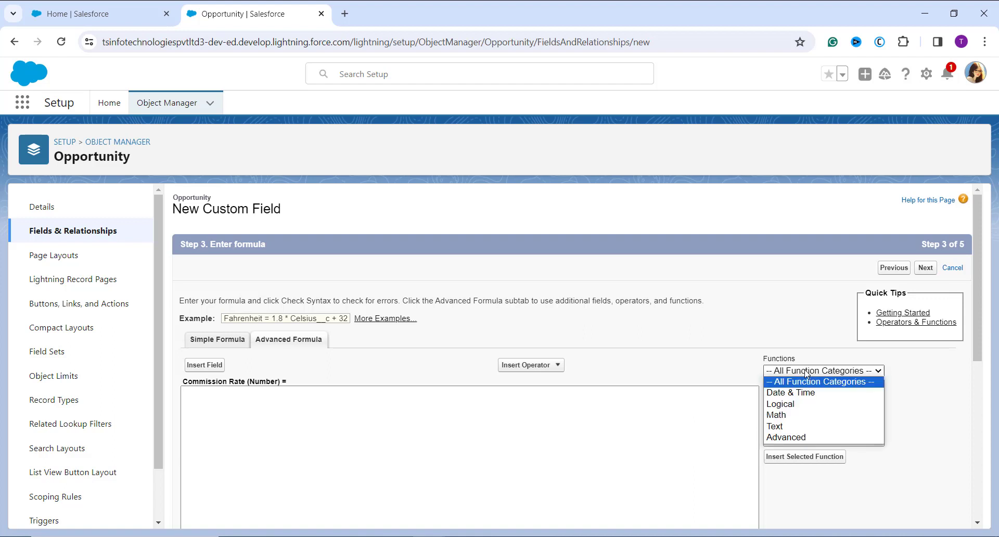
{"action": "left_click", "coordinate": [791, 405]}
{"action": "left_click", "coordinate": [782, 419]}
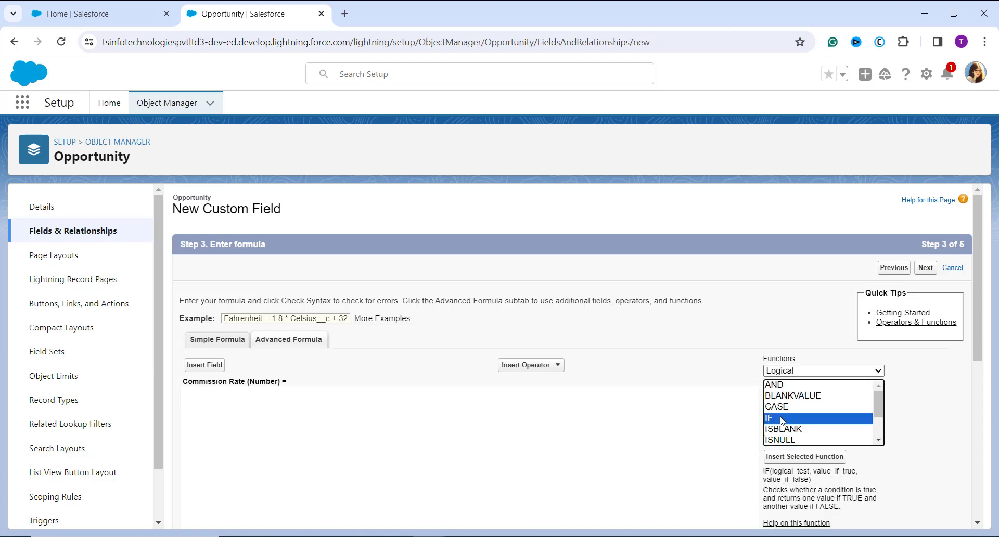
{"action": "left_click", "coordinate": [785, 456]}
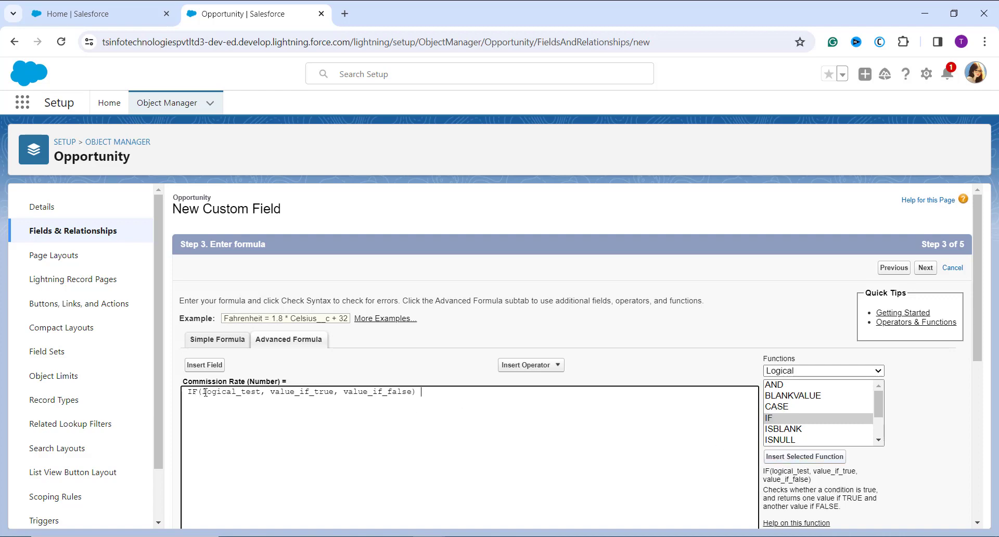
{"action": "left_click_drag", "start_coordinate": [203, 392], "coordinate": [410, 400]}
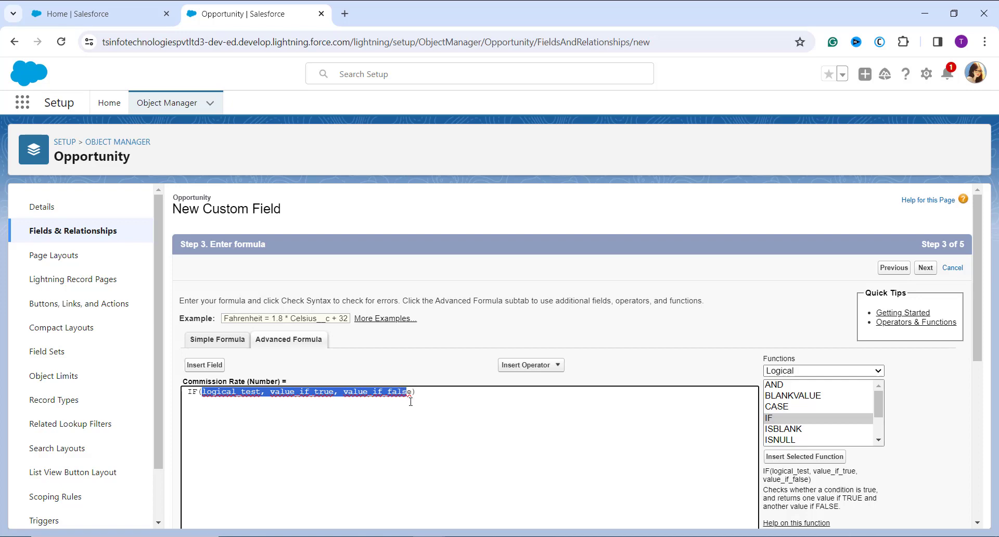
{"action": "key", "text": "BackSpace"}
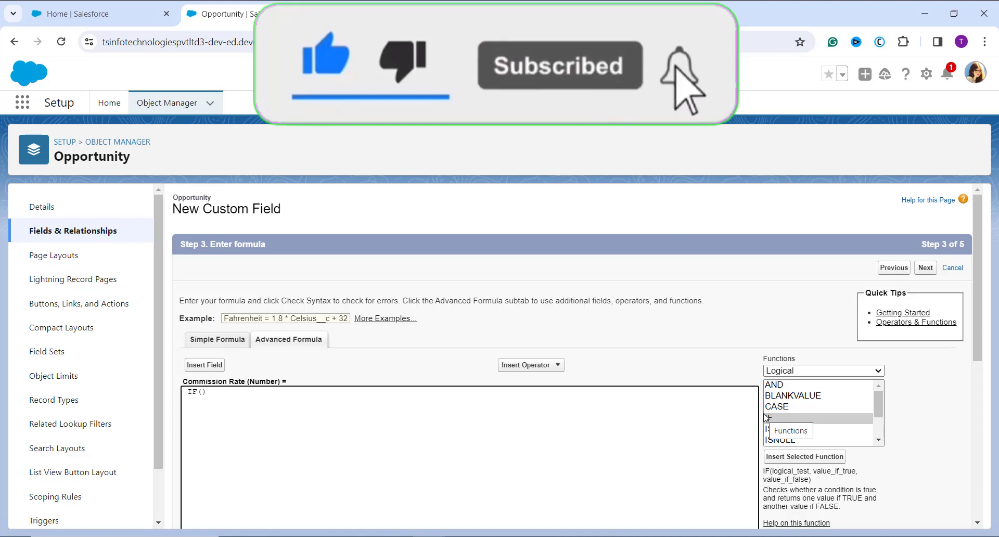
Step: Insert the math function ACOS inside the IF parentheses and delete its "number" placeholder
{"action": "left_click", "coordinate": [798, 371]}
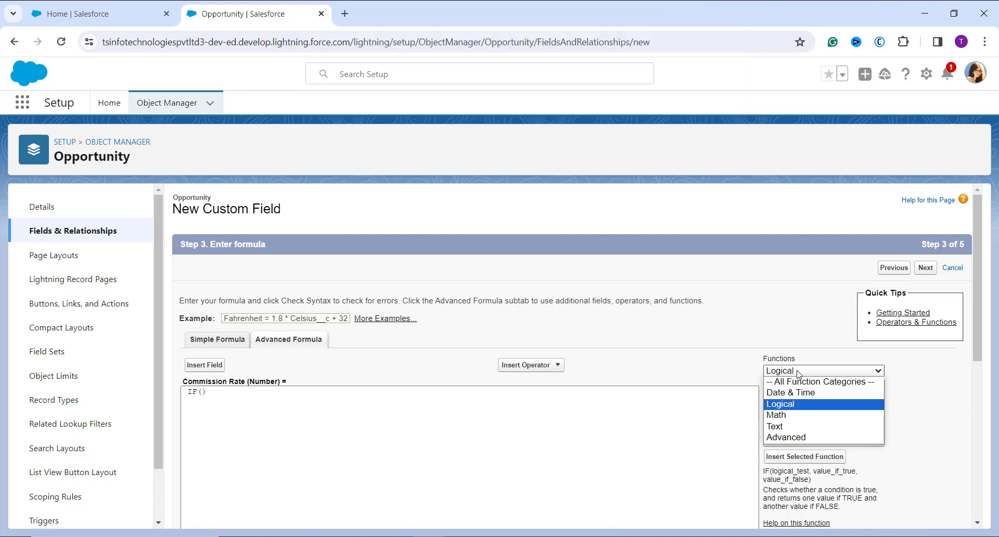
{"action": "left_click", "coordinate": [790, 419]}
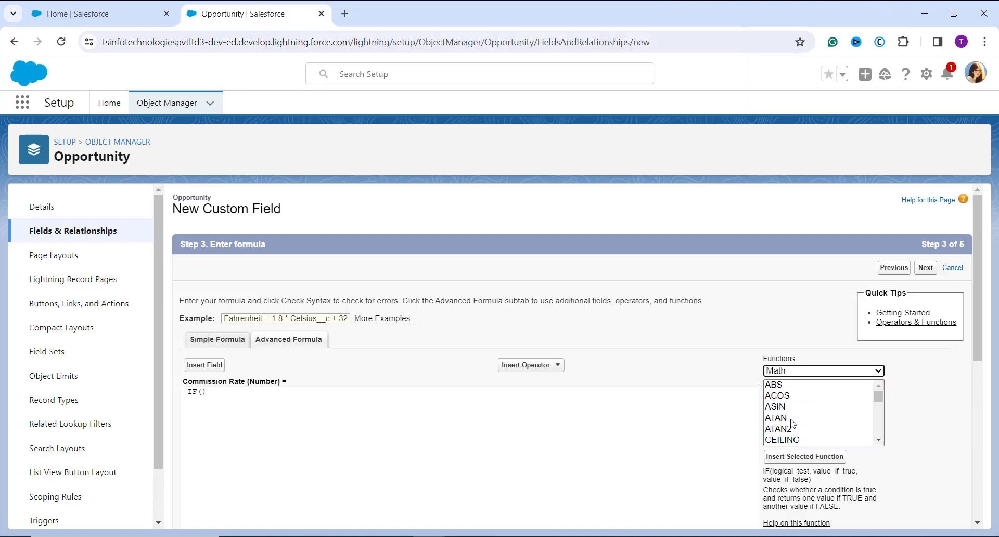
{"action": "left_click", "coordinate": [788, 398]}
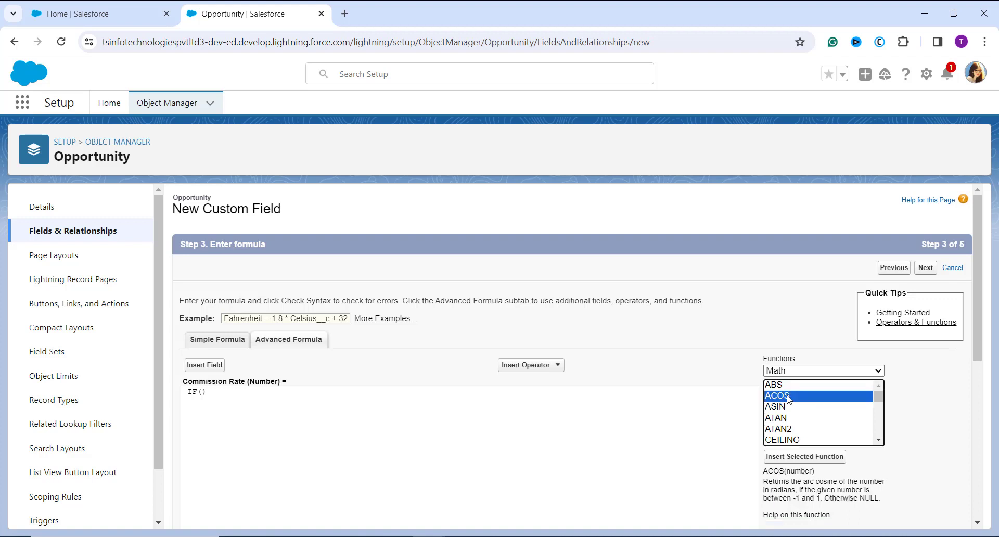
{"action": "left_click", "coordinate": [804, 457]}
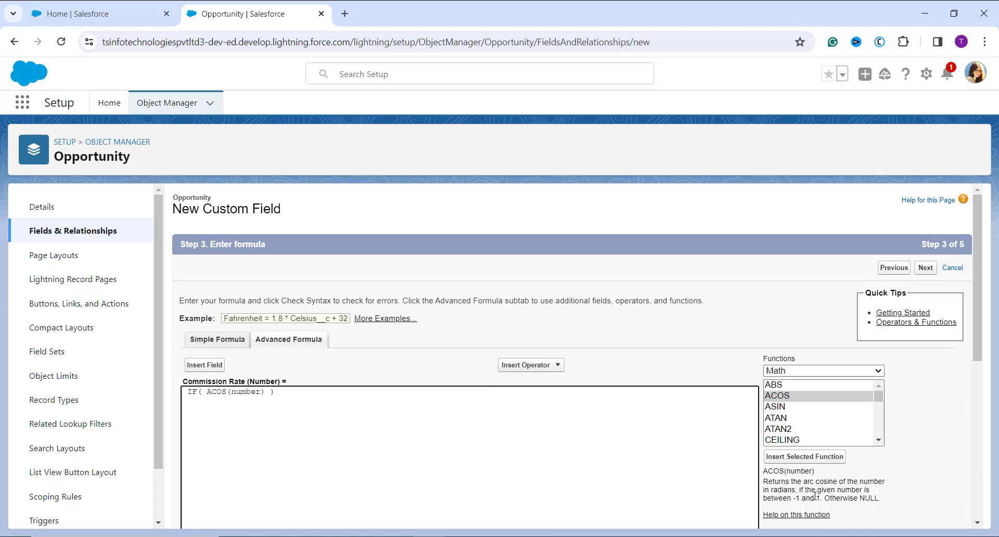
{"action": "left_click_drag", "start_coordinate": [815, 497], "coordinate": [262, 385]}
{"action": "left_click", "coordinate": [261, 393]}
{"action": "key", "text": "BackSpace"}
{"action": "key", "text": "BackSpace"}
{"action": "key", "text": "BackSpace"}
{"action": "key", "text": "BackSpace"}
{"action": "key", "text": "BackSpace"}
{"action": "key", "text": "BackSpace"}
Step: Insert the Opportunity field SalespersonAngle as the argument of the ACOS function
{"action": "left_click", "coordinate": [220, 367]}
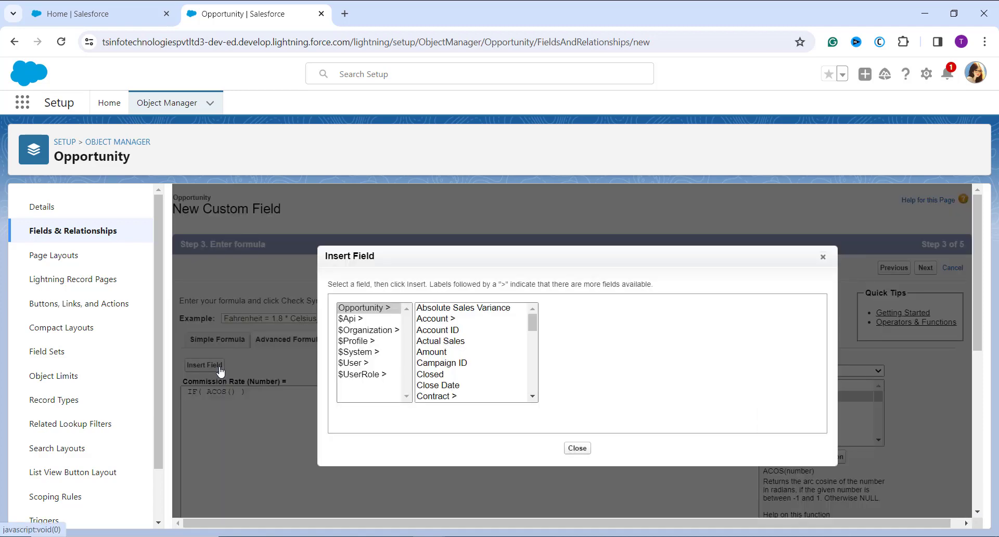
{"action": "scroll", "coordinate": [484, 375], "scroll_direction": "down", "scroll_amount": 2}
{"action": "scroll", "coordinate": [484, 374], "scroll_direction": "down", "scroll_amount": 4}
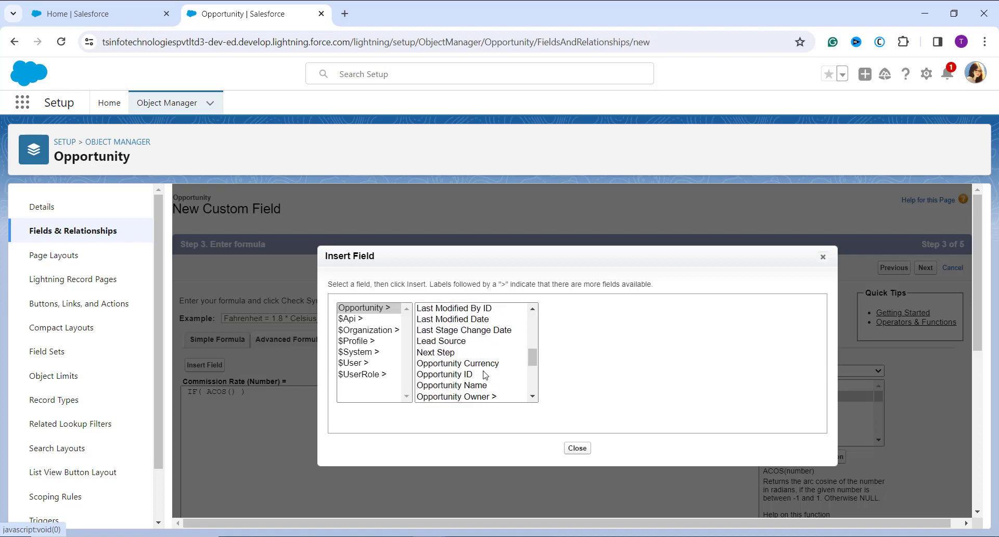
{"action": "scroll", "coordinate": [484, 374], "scroll_direction": "down", "scroll_amount": 3}
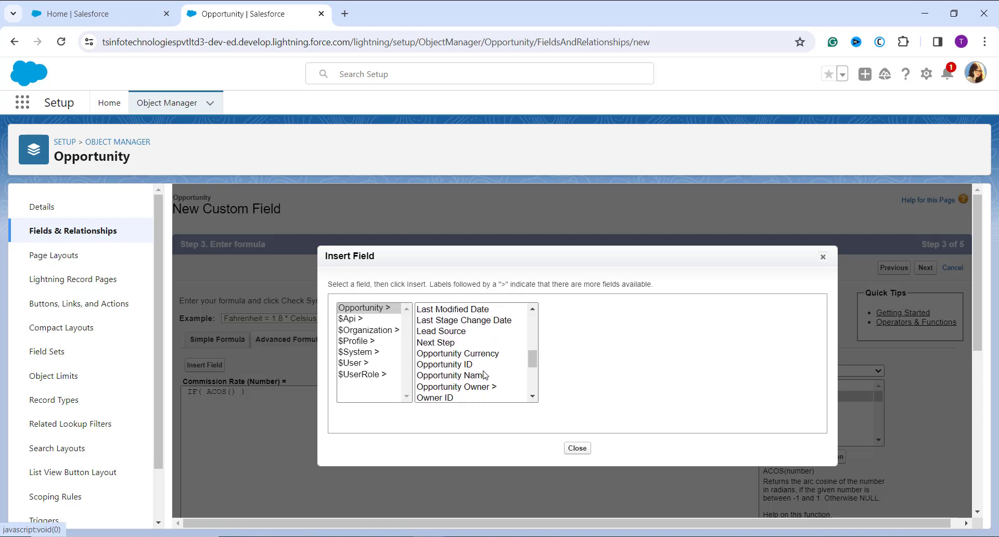
{"action": "left_click", "coordinate": [462, 377]}
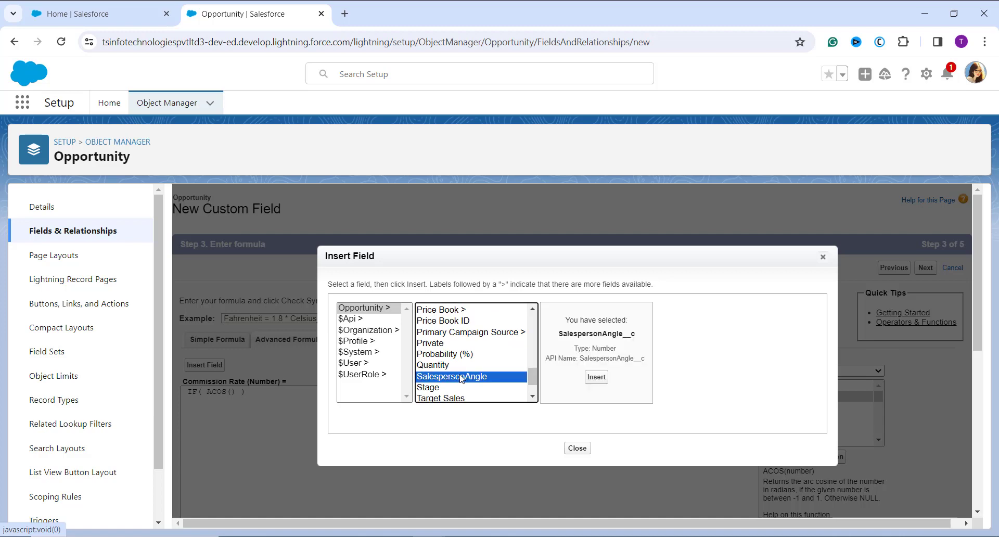
{"action": "left_click", "coordinate": [601, 377]}
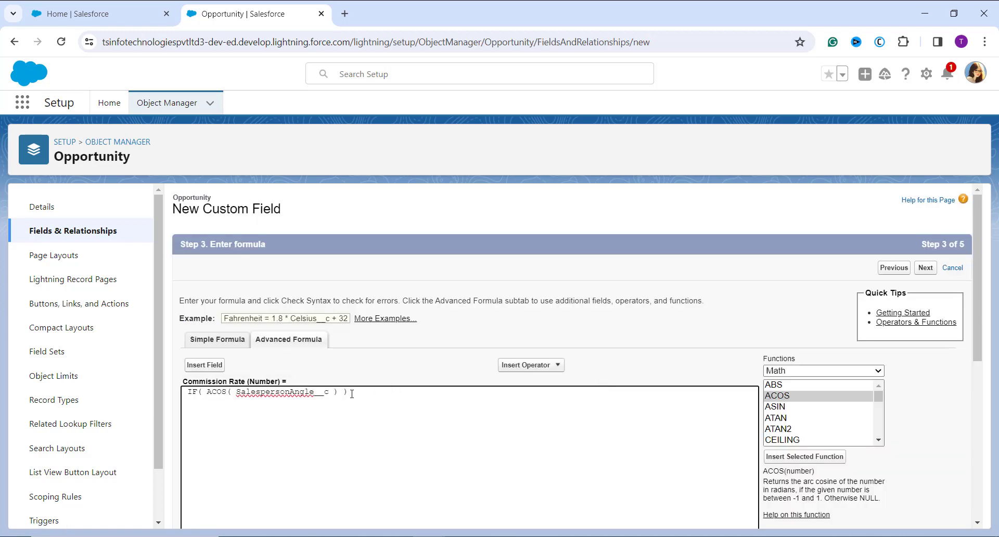
Step: Complete the IF formula with the condition >0.5 after ACOS, 0.15 as the true value and 0.10 as the false value
{"action": "left_click", "coordinate": [339, 392]}
{"action": "type", "text": ">0.5"}
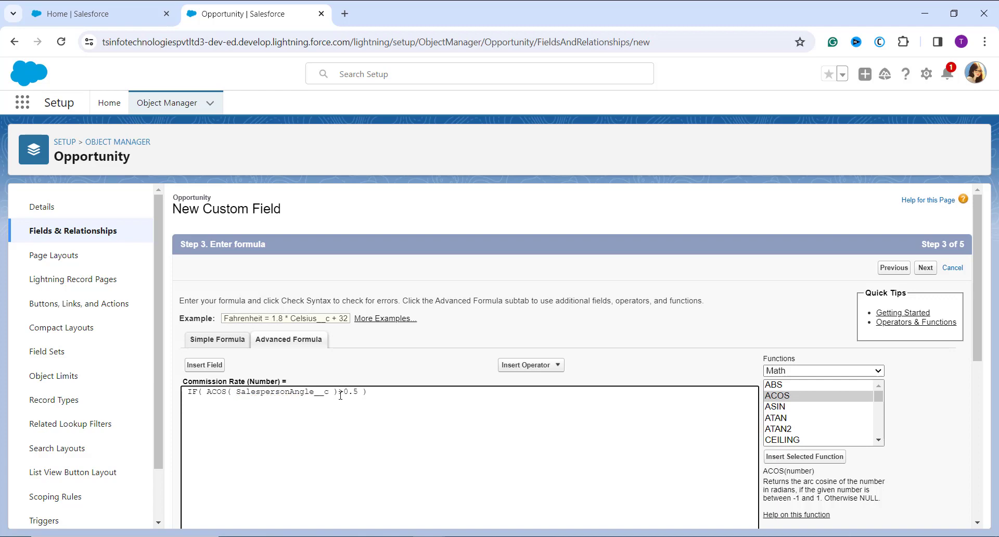
{"action": "type", "text": ", 0.15, 0.10"}
{"action": "double_click", "coordinate": [387, 446]}
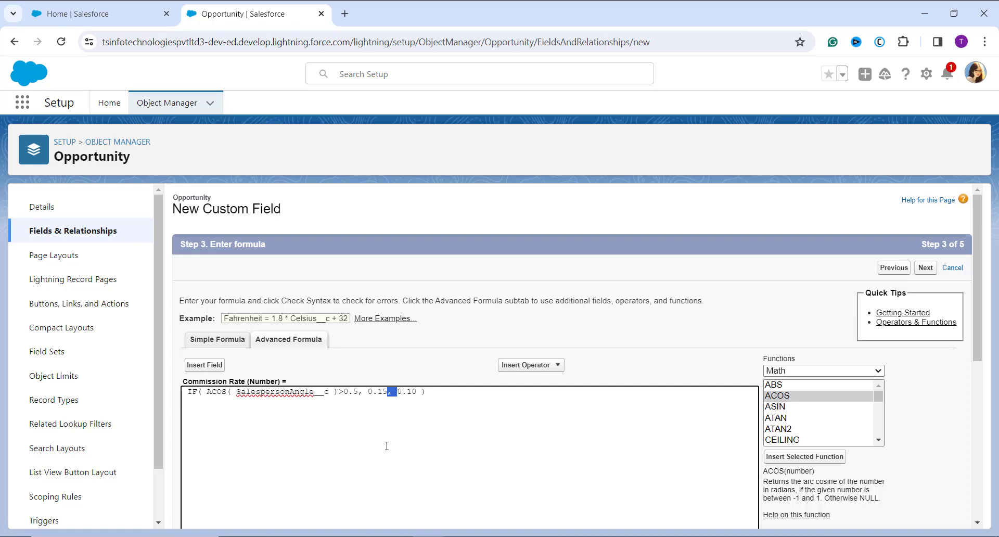
Step: Check the syntax of the Commission Rate formula and review the blank field handling options
{"action": "scroll", "coordinate": [349, 455], "scroll_direction": "down", "scroll_amount": 3}
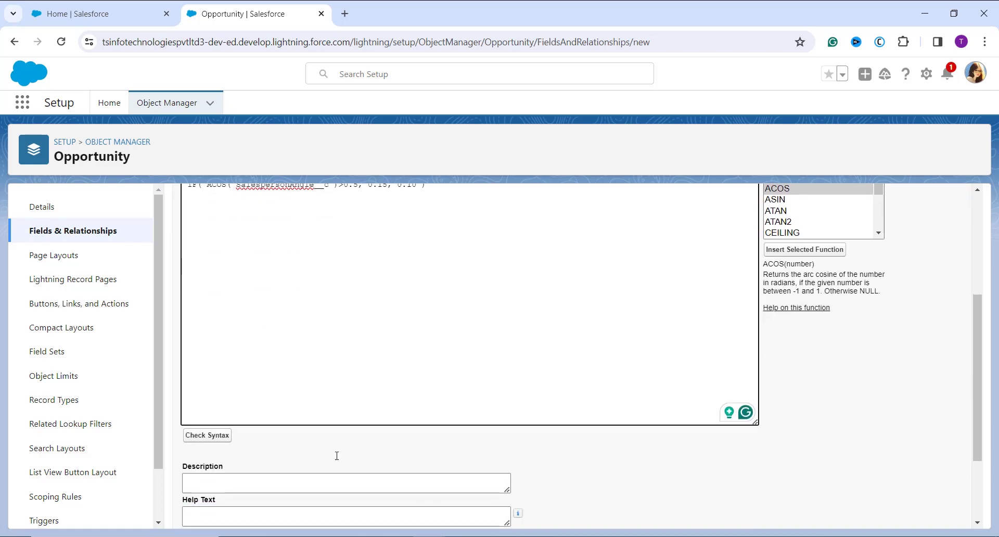
{"action": "left_click", "coordinate": [214, 429]}
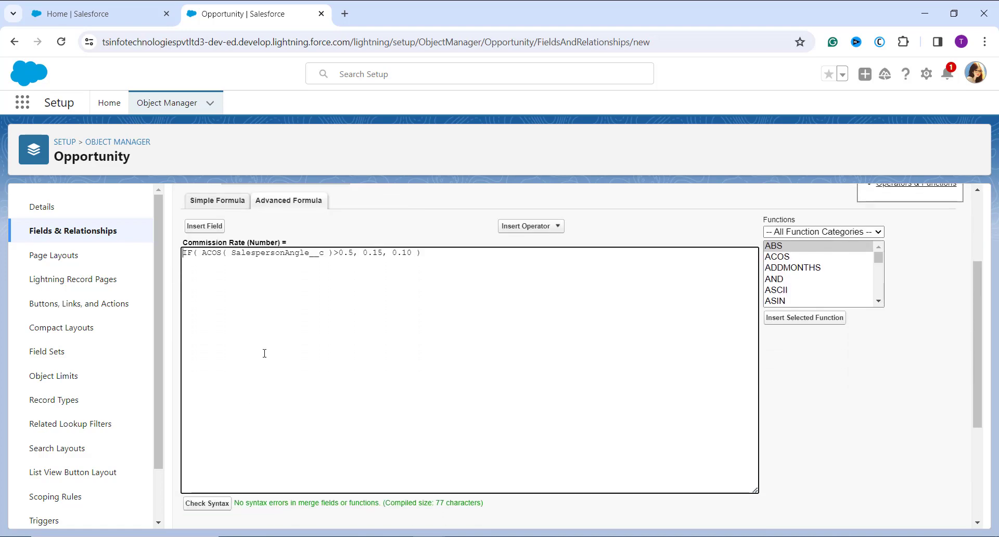
{"action": "scroll", "coordinate": [279, 372], "scroll_direction": "down", "scroll_amount": 2}
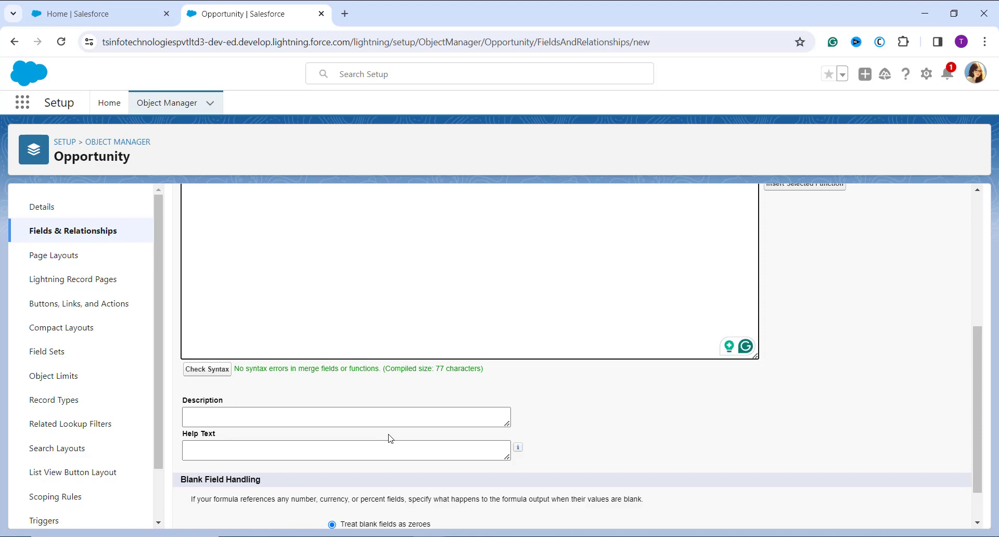
{"action": "scroll", "coordinate": [395, 439], "scroll_direction": "down", "scroll_amount": 1}
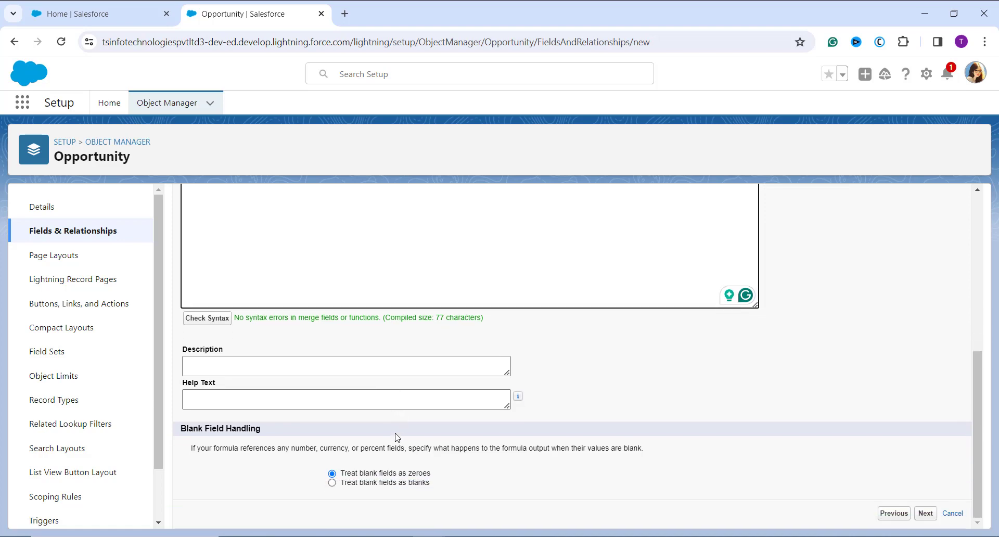
{"action": "scroll", "coordinate": [395, 439], "scroll_direction": "up", "scroll_amount": 6}
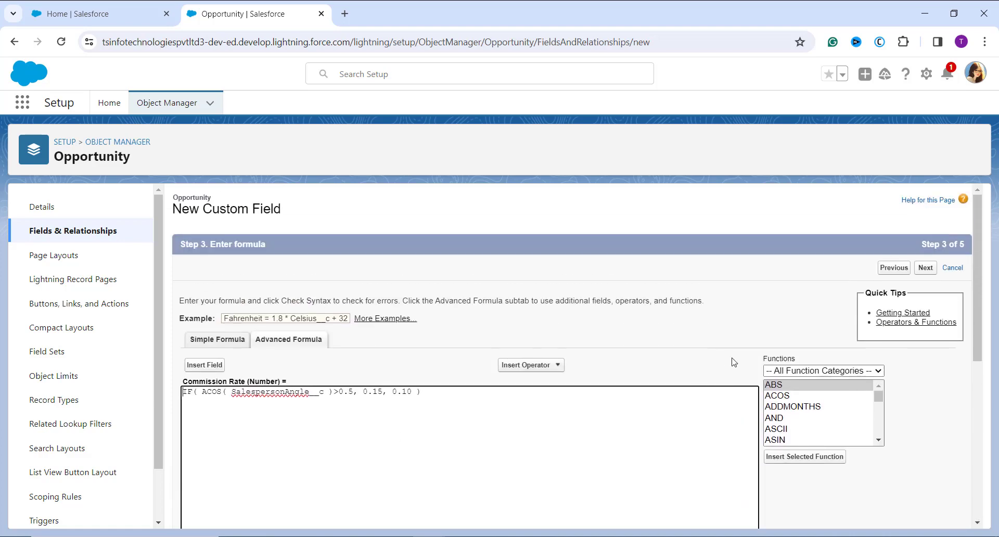
Step: Accept the default field-level security and all four Opportunity page layouts, and save the Commission Rate field
{"action": "left_click", "coordinate": [926, 271]}
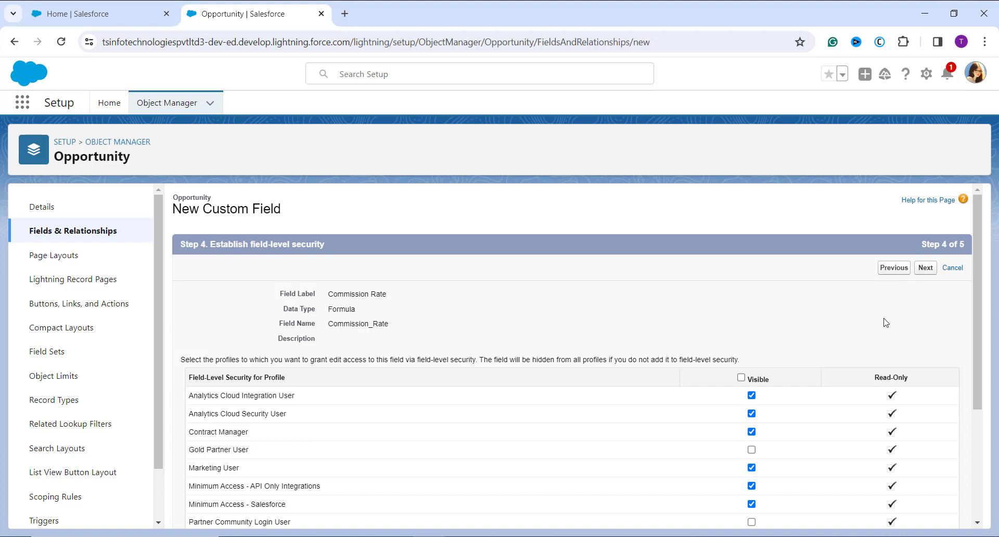
{"action": "scroll", "coordinate": [890, 321], "scroll_direction": "down", "scroll_amount": 1}
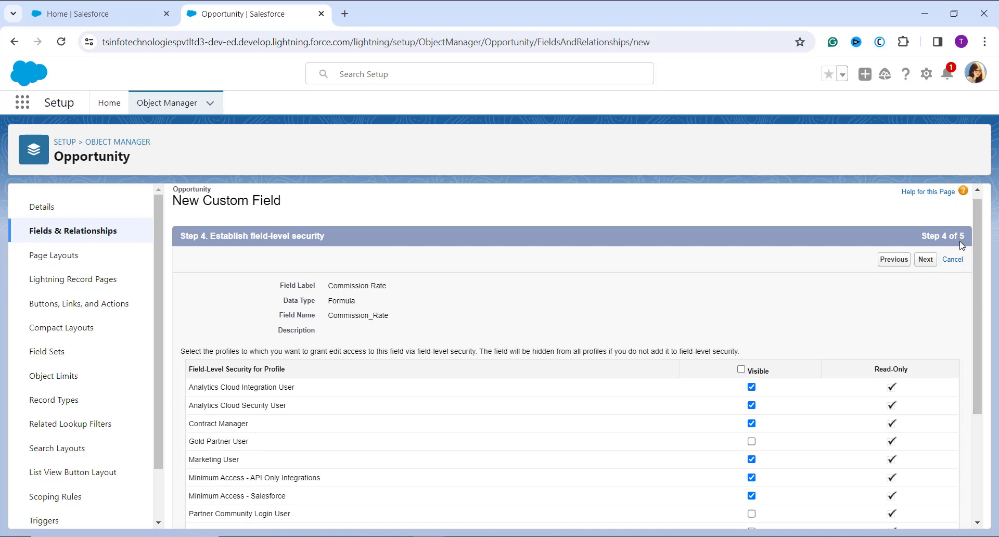
{"action": "left_click", "coordinate": [921, 260]}
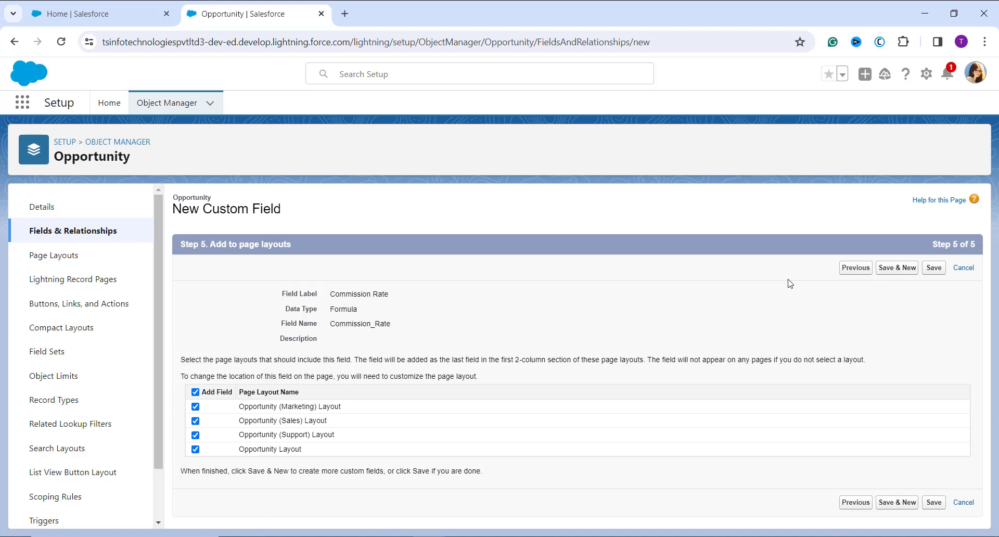
{"action": "left_click", "coordinate": [933, 268]}
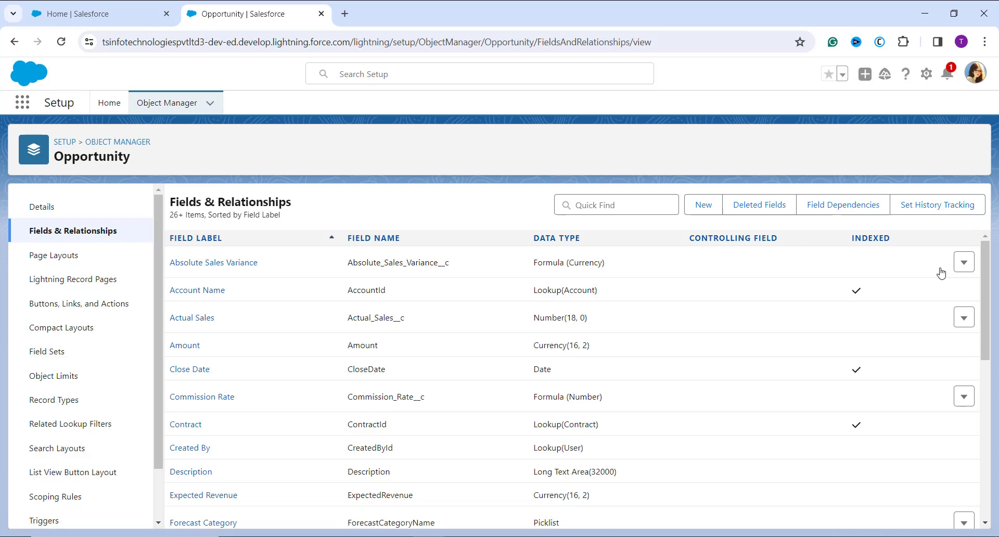
Step: Open Setup in a new browser tab, search apps and items for "oppo" and open the Opportunities list
{"action": "left_click", "coordinate": [927, 74]}
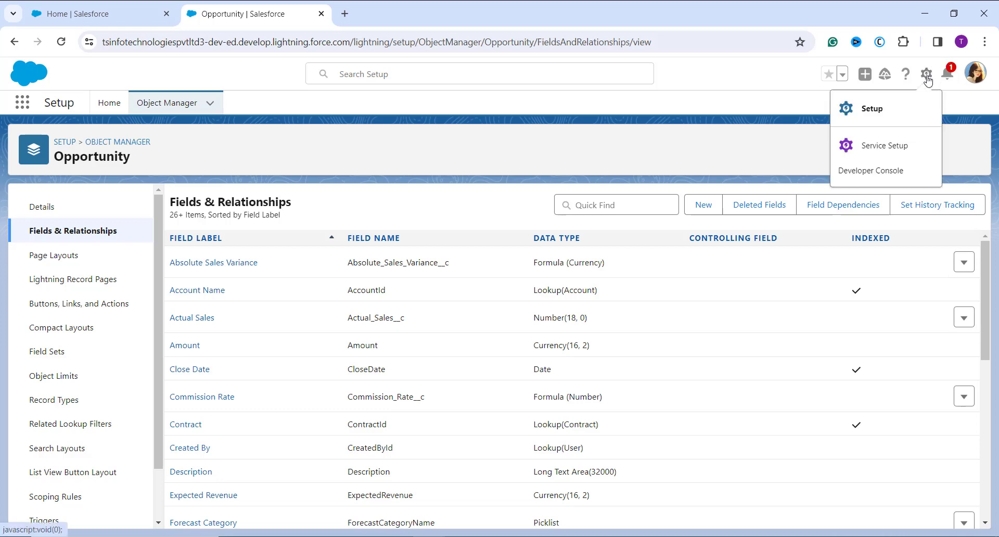
{"action": "left_click", "coordinate": [893, 108]}
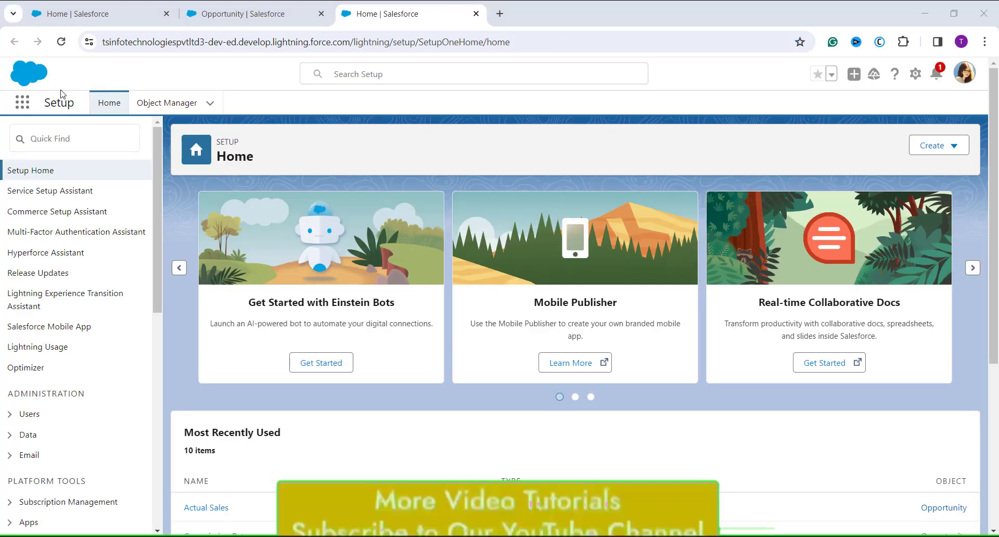
{"action": "left_click", "coordinate": [23, 102]}
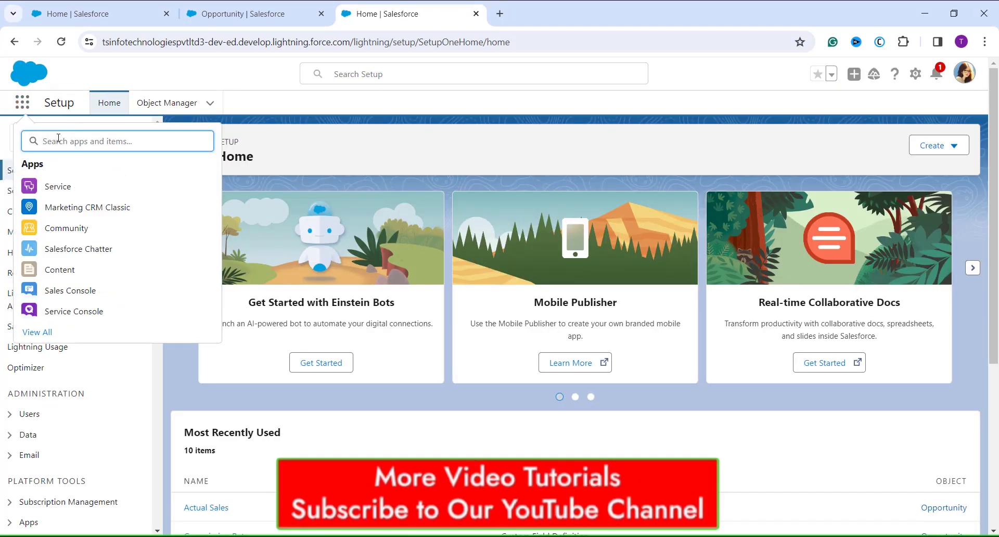
{"action": "type", "text": "oppo"}
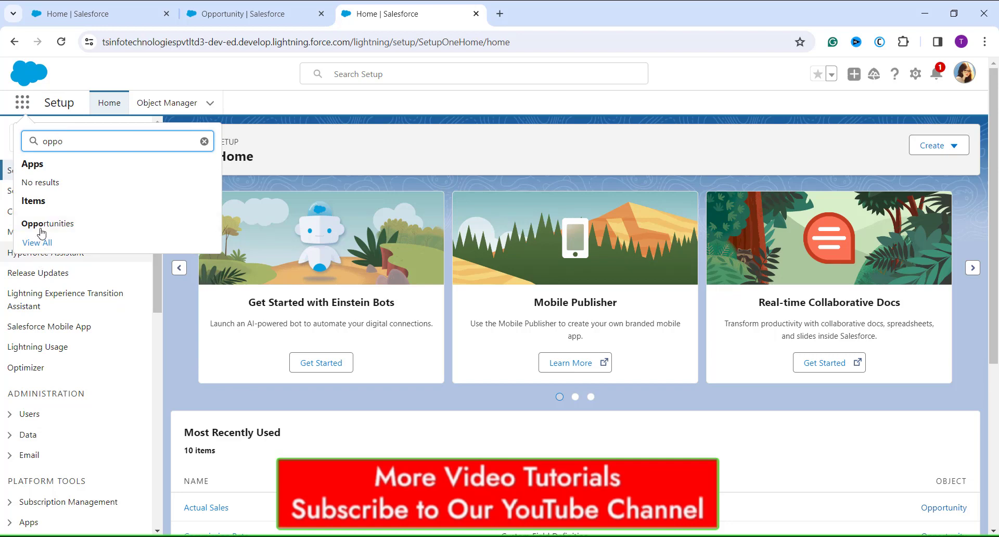
{"action": "left_click", "coordinate": [43, 224]}
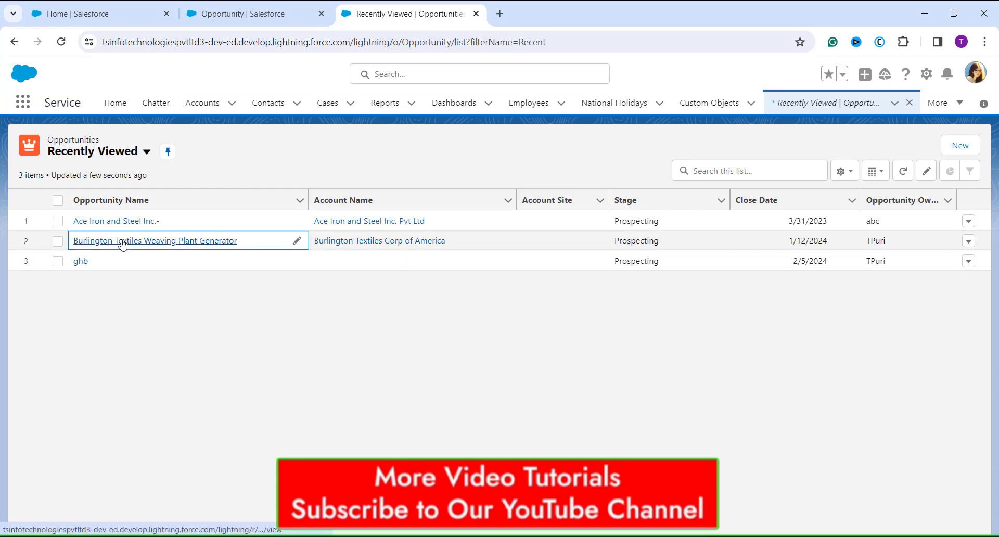
Step: Open the Burlington Textiles Weaving Plant Generator opportunity and show its details around the SalespersonAngle and Commission Rate fields
{"action": "left_click", "coordinate": [122, 241]}
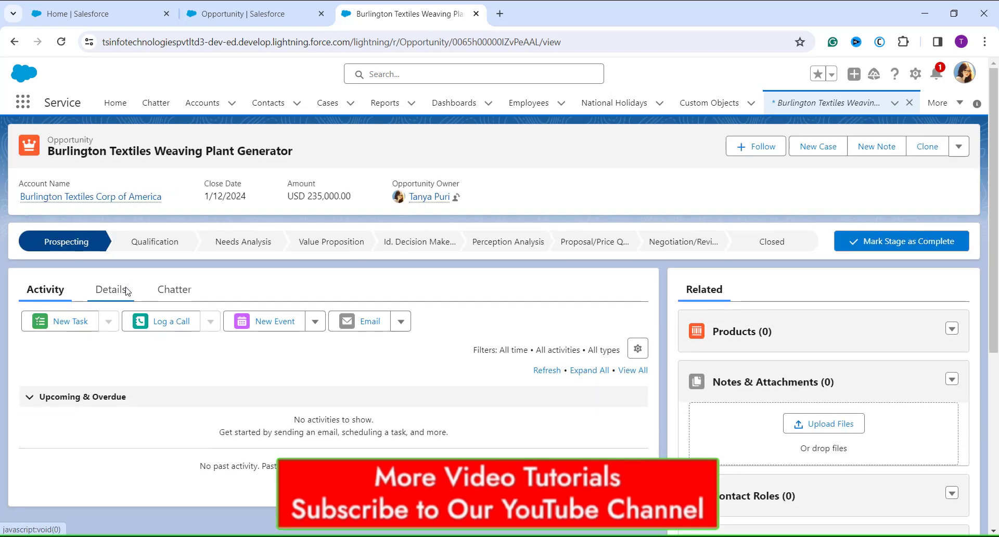
{"action": "left_click", "coordinate": [125, 290]}
{"action": "scroll", "coordinate": [190, 317], "scroll_direction": "down", "scroll_amount": 4}
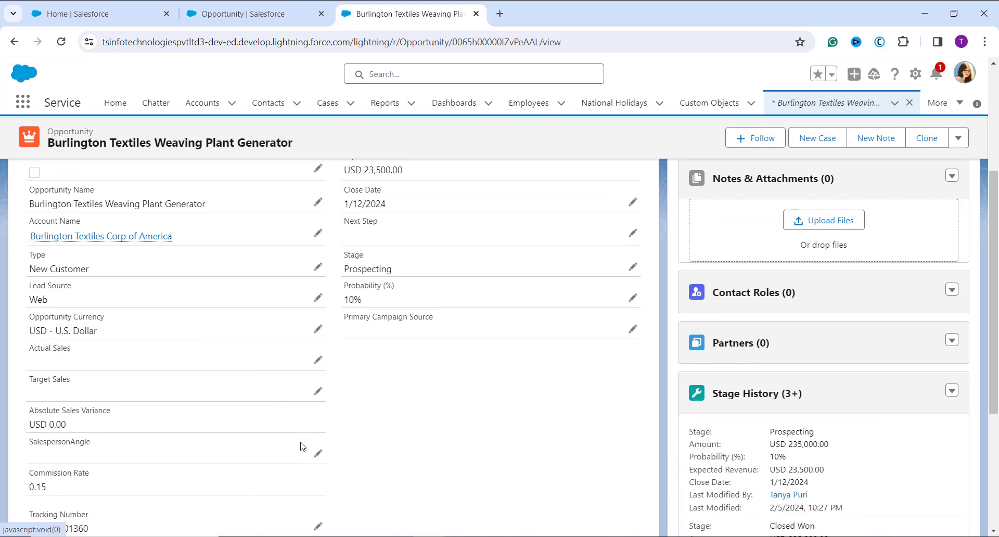
{"action": "scroll", "coordinate": [312, 445], "scroll_direction": "down", "scroll_amount": 1}
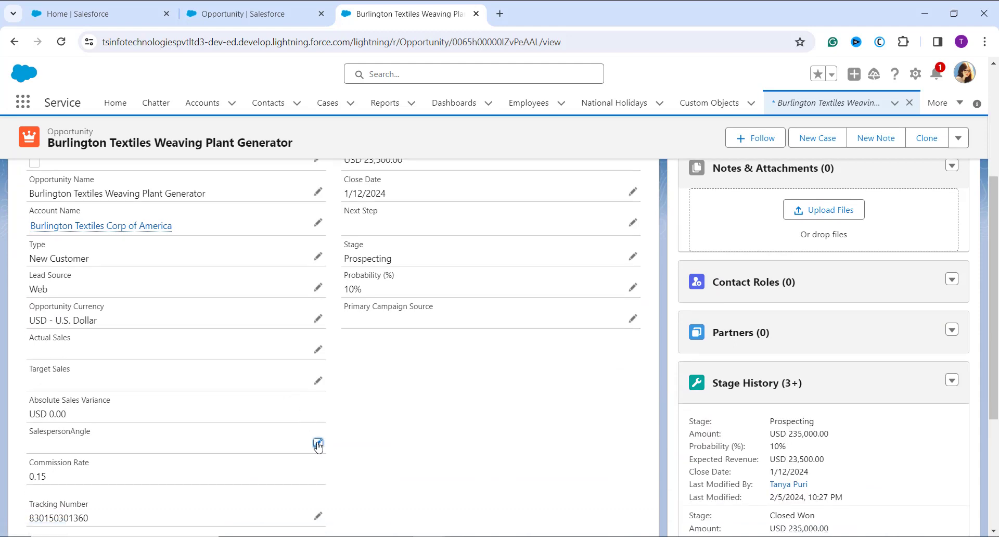
Step: Set the opportunity's SalespersonAngle to 0 and save the record to recalculate the Commission Rate
{"action": "left_click", "coordinate": [318, 444]}
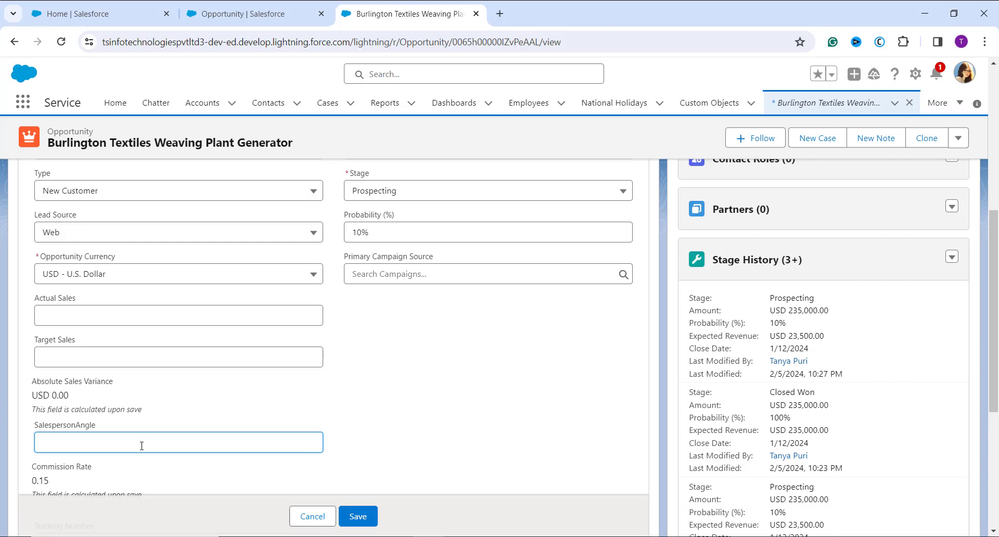
{"action": "type", "text": "0"}
{"action": "scroll", "coordinate": [163, 444], "scroll_direction": "down", "scroll_amount": 2}
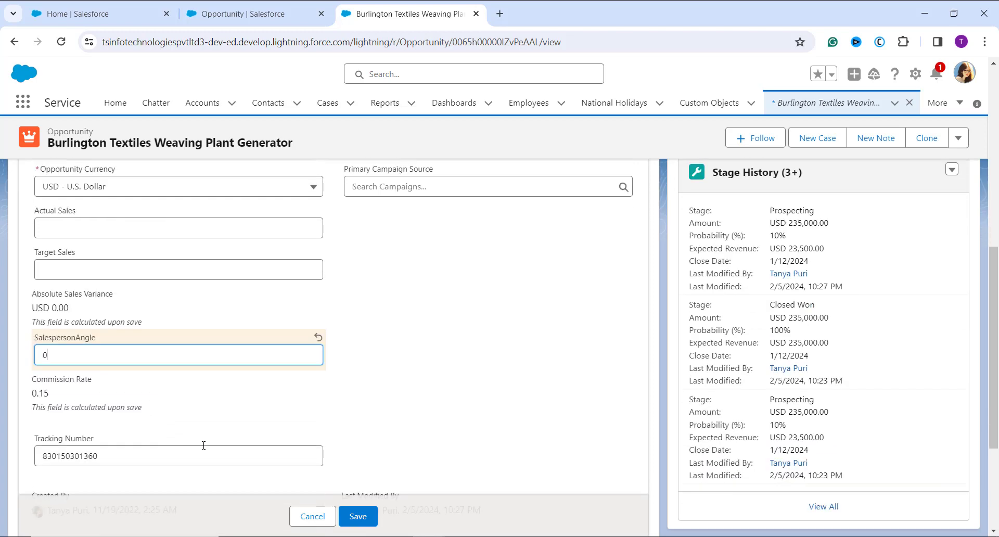
{"action": "left_click", "coordinate": [358, 516]}
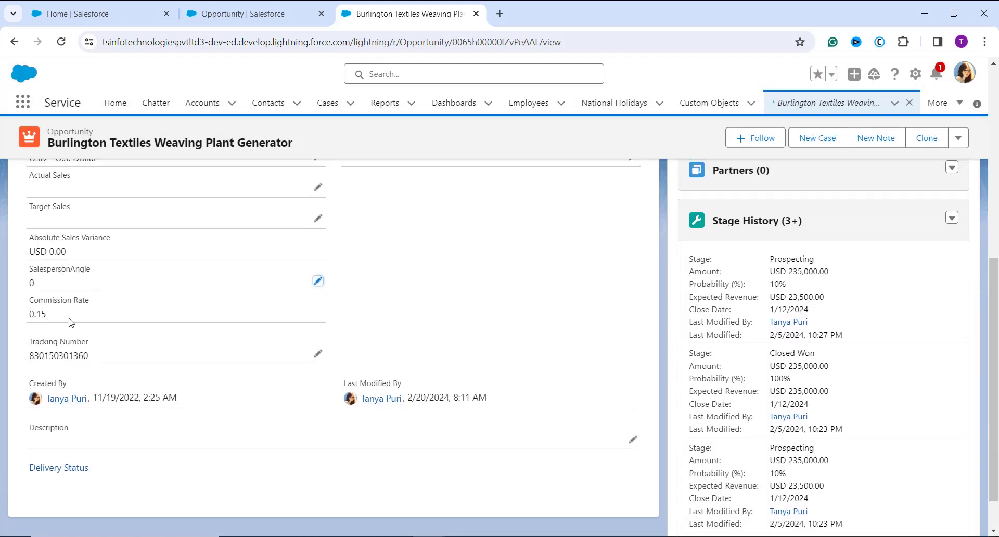
{"action": "scroll", "coordinate": [109, 317], "scroll_direction": "down", "scroll_amount": 1}
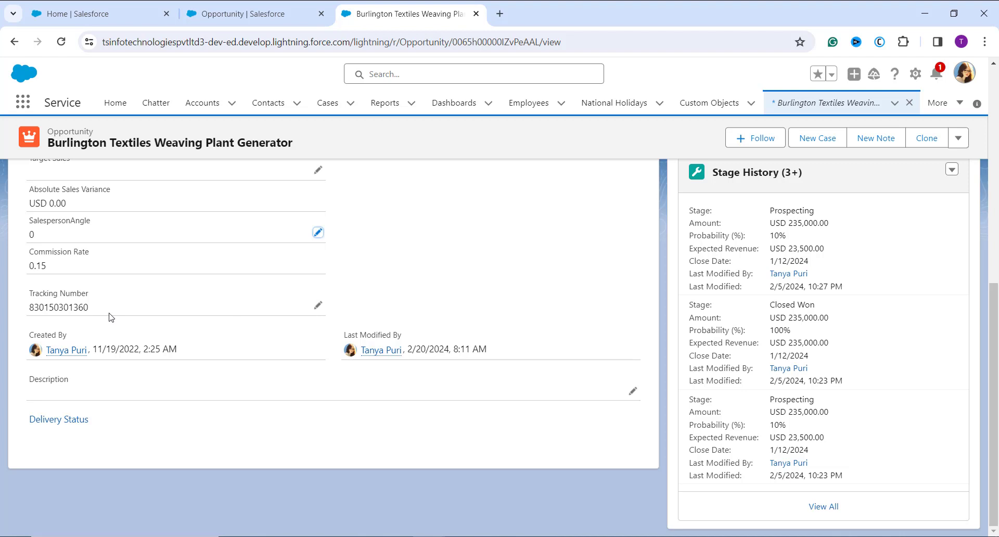
Step: Switch the org to Salesforce Classic and open its Setup page
{"action": "left_click", "coordinate": [965, 71]}
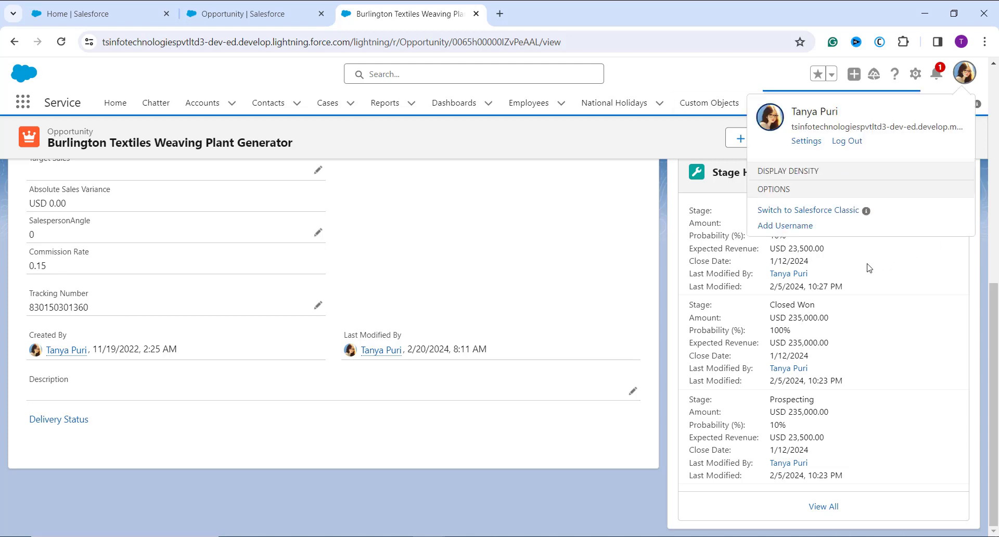
{"action": "left_click", "coordinate": [836, 260]}
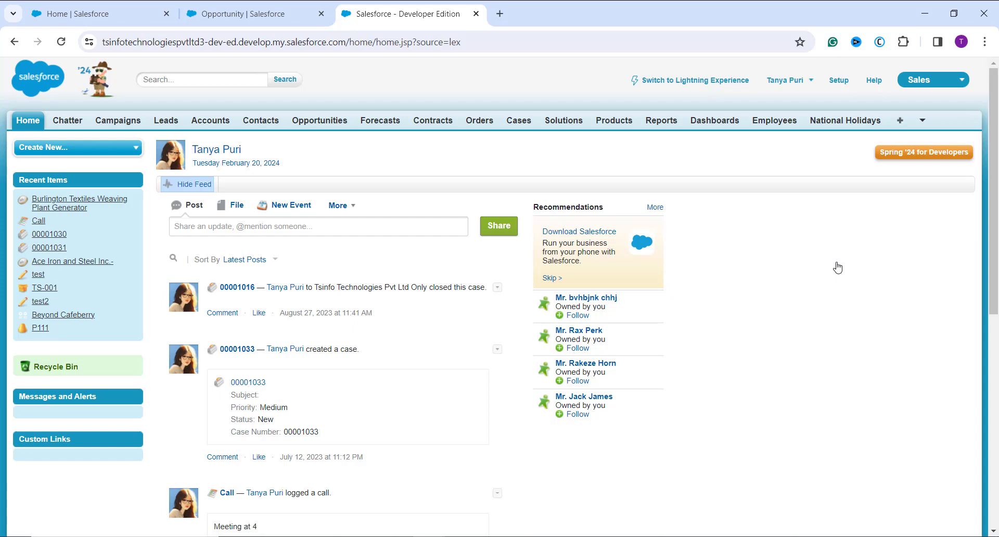
{"action": "left_click", "coordinate": [843, 85]}
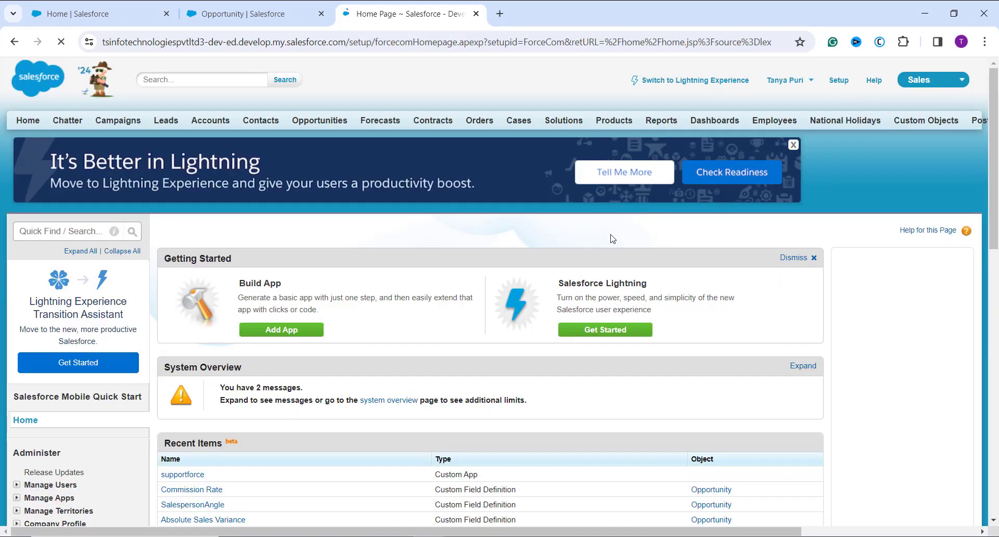
Step: Open the Fields page of the Cases object from the Customize section of Setup
{"action": "scroll", "coordinate": [130, 369], "scroll_direction": "down", "scroll_amount": 7}
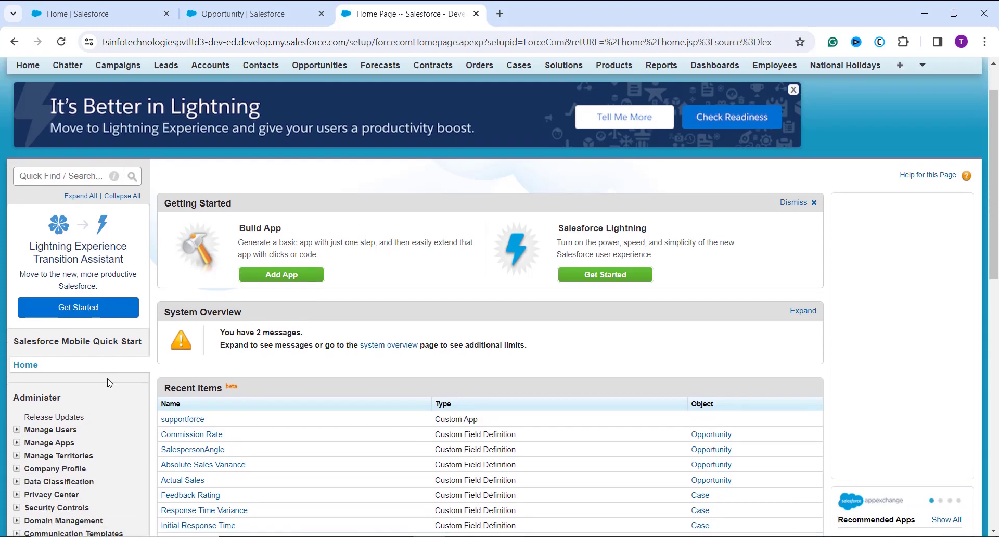
{"action": "scroll", "coordinate": [102, 387], "scroll_direction": "down", "scroll_amount": 2}
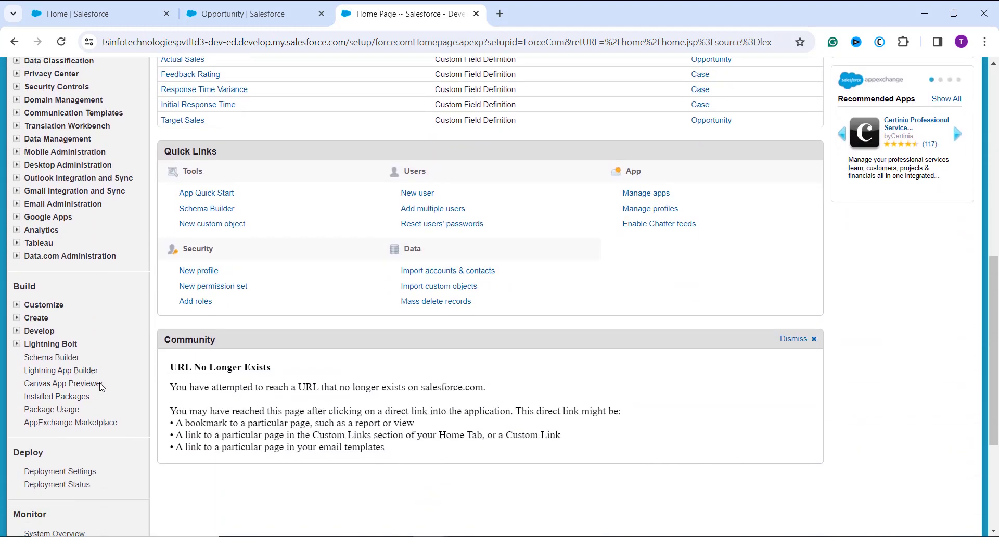
{"action": "scroll", "coordinate": [113, 302], "scroll_direction": "down", "scroll_amount": 3}
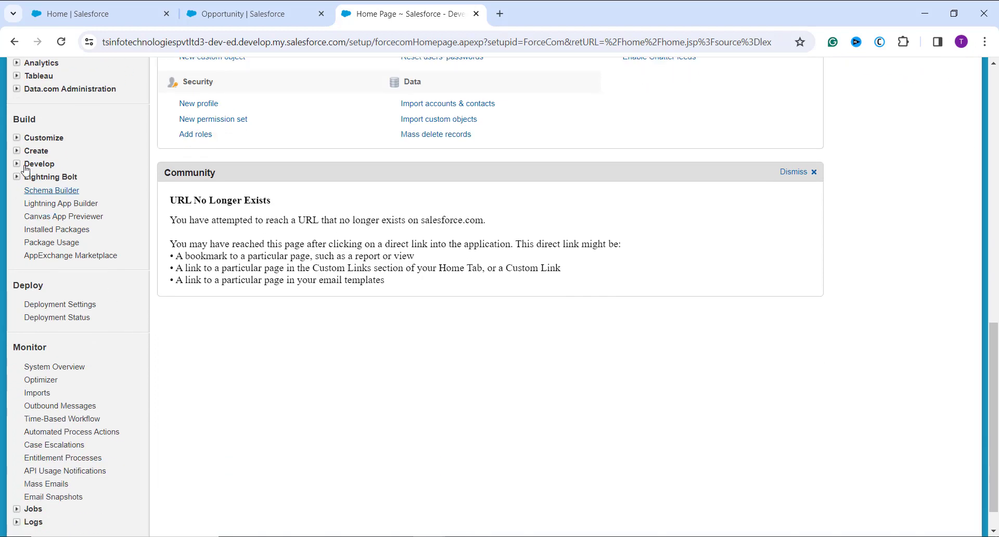
{"action": "left_click", "coordinate": [16, 138]}
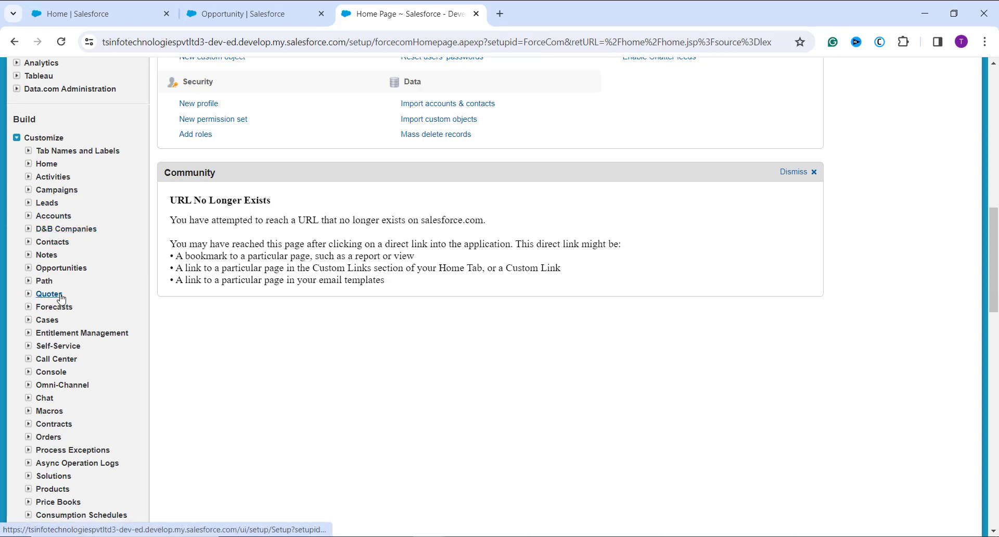
{"action": "scroll", "coordinate": [61, 298], "scroll_direction": "down", "scroll_amount": 1}
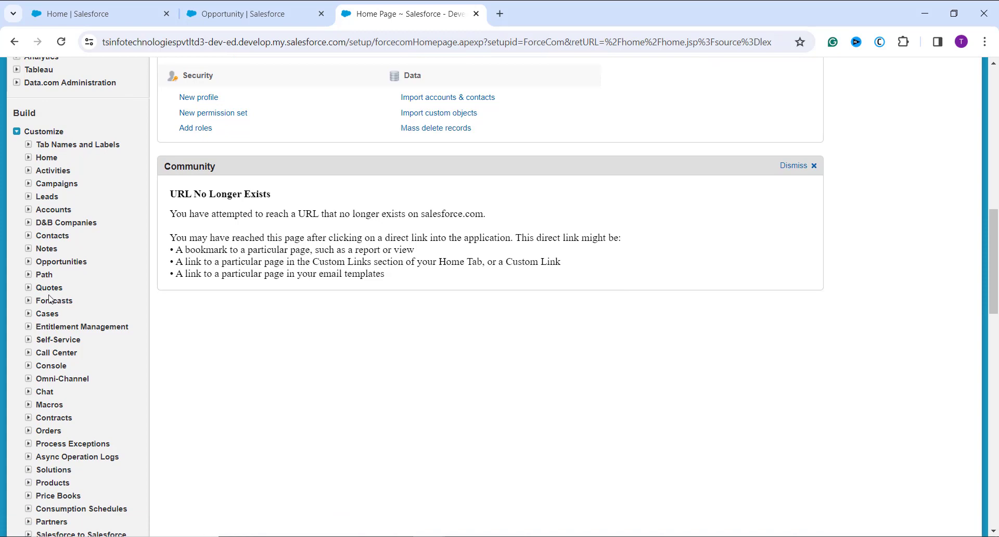
{"action": "left_click", "coordinate": [29, 314]}
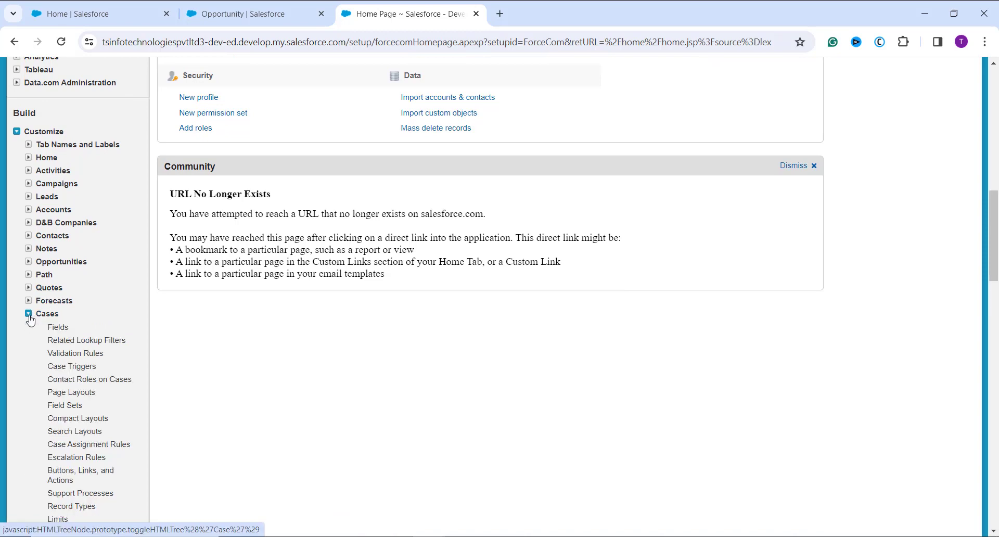
{"action": "scroll", "coordinate": [57, 328], "scroll_direction": "down", "scroll_amount": 1}
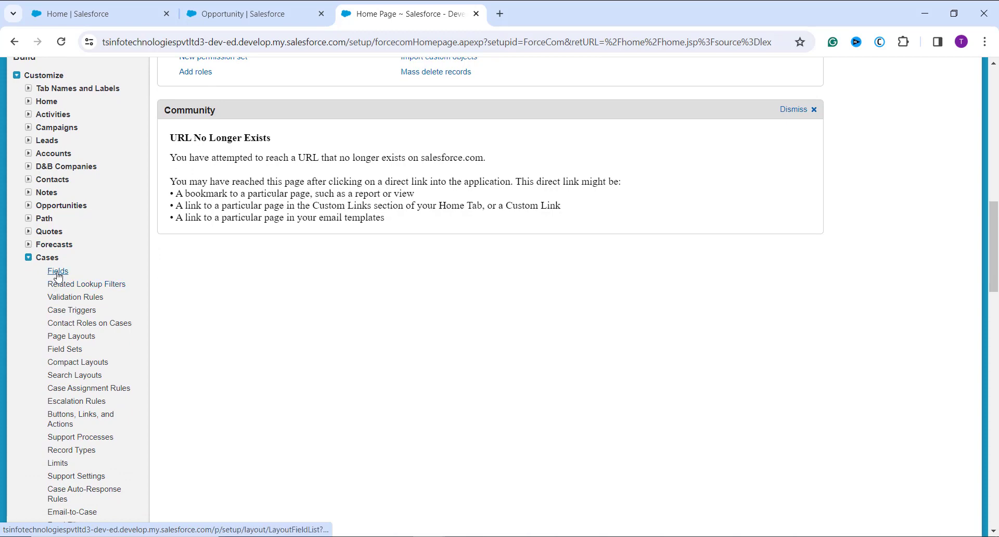
{"action": "left_click", "coordinate": [58, 273]}
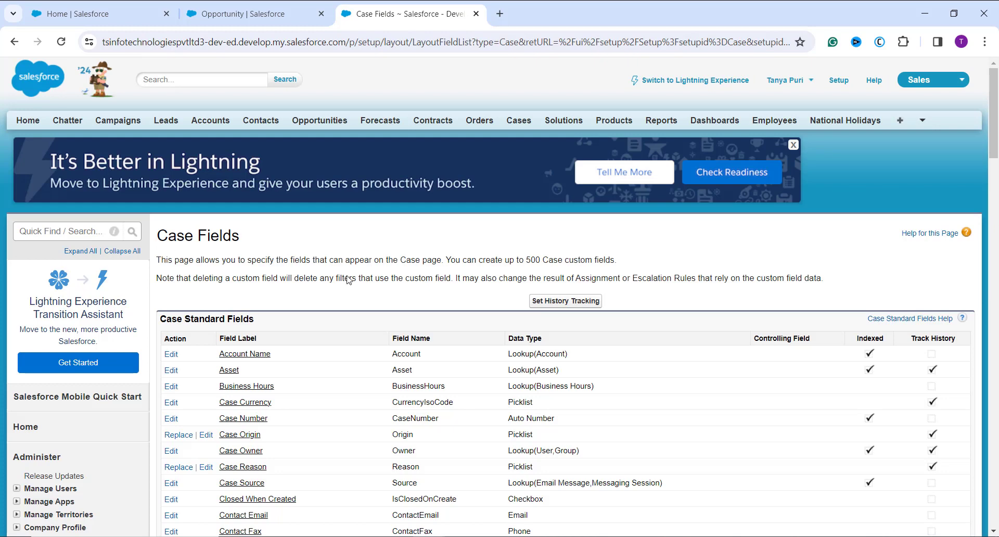
Step: Start a new custom field on the Case object and choose Formula as its data type
{"action": "scroll", "coordinate": [333, 268], "scroll_direction": "down", "scroll_amount": 5}
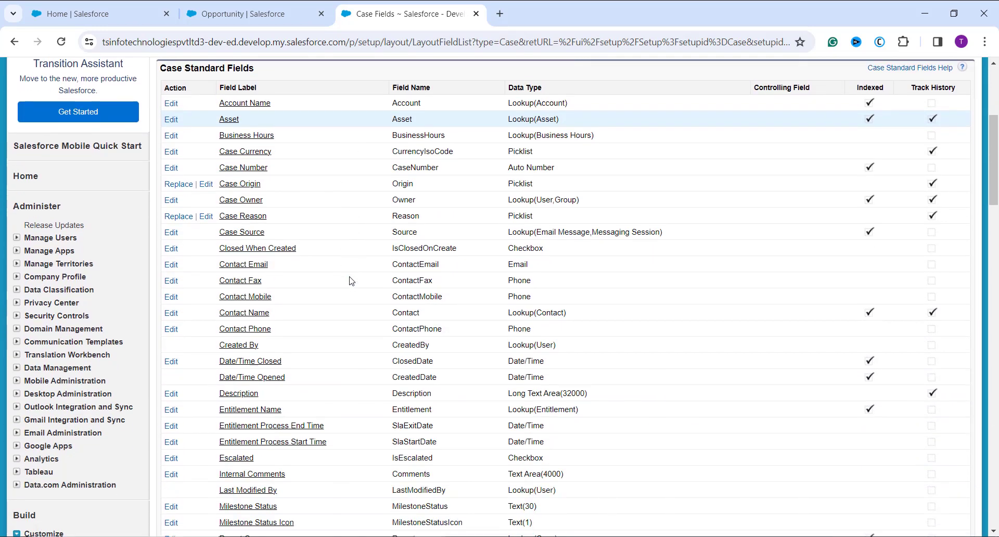
{"action": "scroll", "coordinate": [352, 281], "scroll_direction": "down", "scroll_amount": 7}
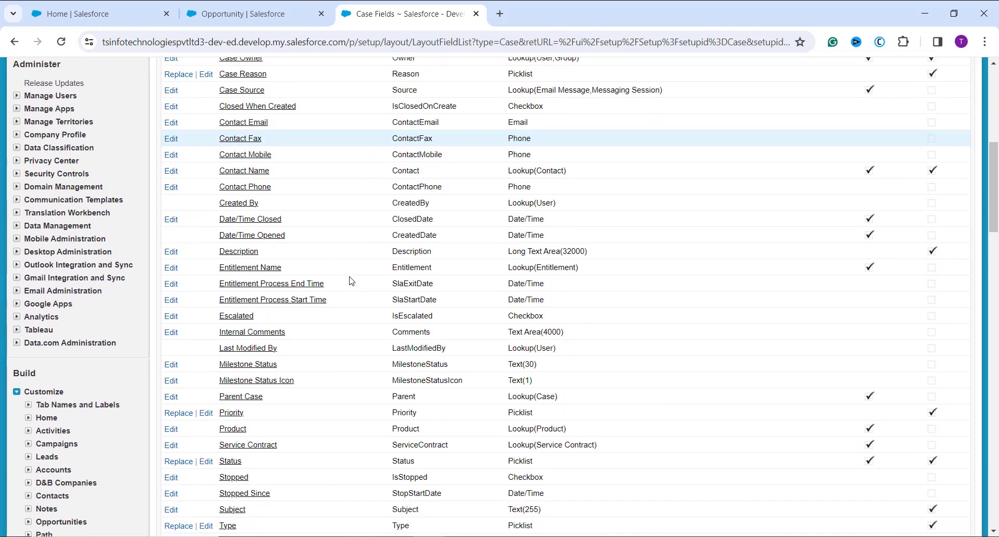
{"action": "scroll", "coordinate": [352, 281], "scroll_direction": "down", "scroll_amount": 6}
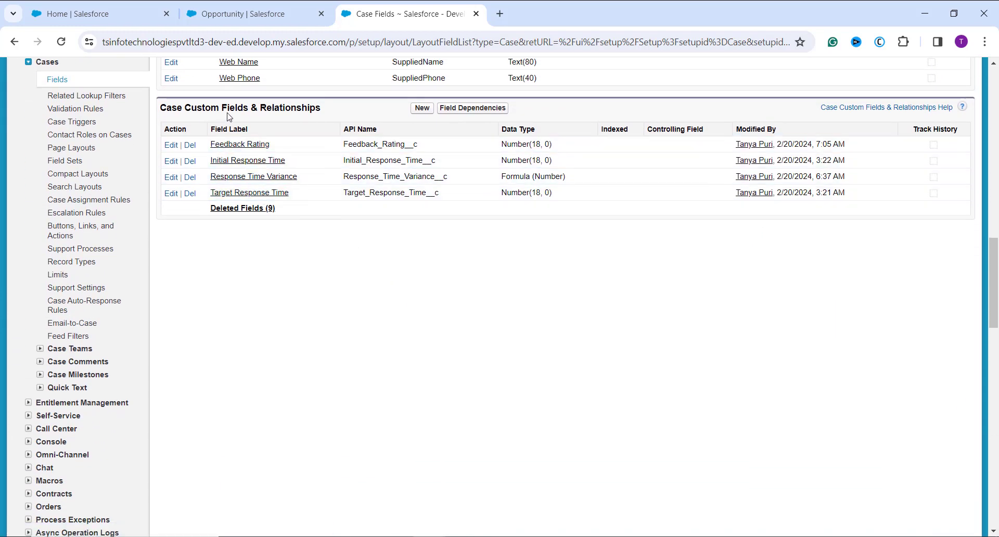
{"action": "left_click", "coordinate": [426, 114]}
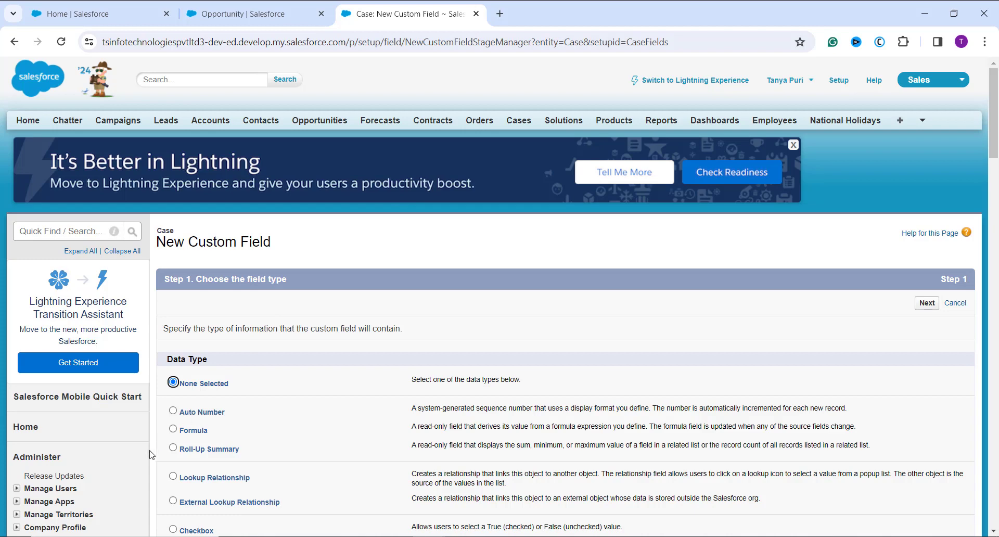
{"action": "left_click", "coordinate": [174, 430]}
{"action": "left_click", "coordinate": [930, 306]}
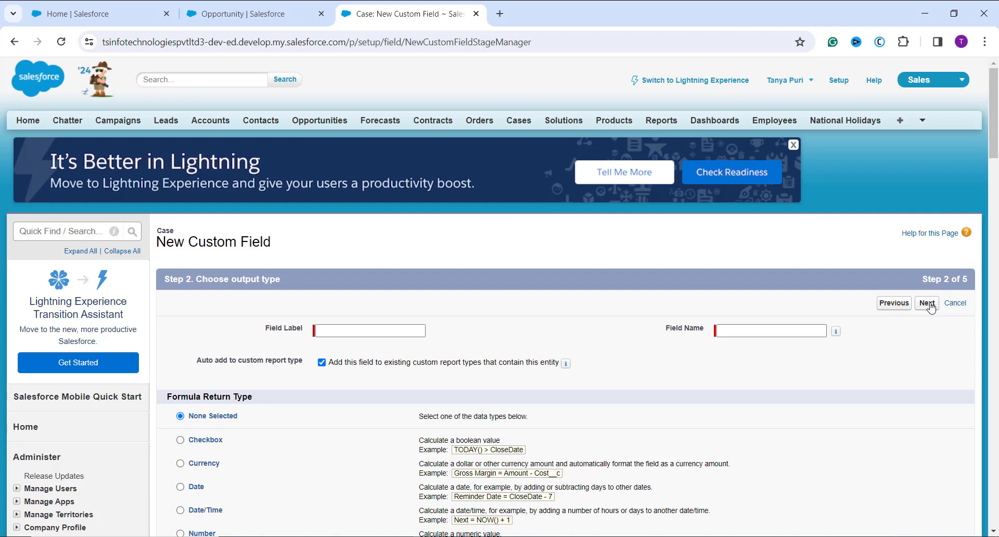
Step: Label the new field Customer Satisfaction and let the field name fill in as Customer_Satisfaction
{"action": "left_click", "coordinate": [364, 331]}
{"action": "type", "text": "X"}
{"action": "key", "text": "BackSpace"}
{"action": "type", "text": "Cust"}
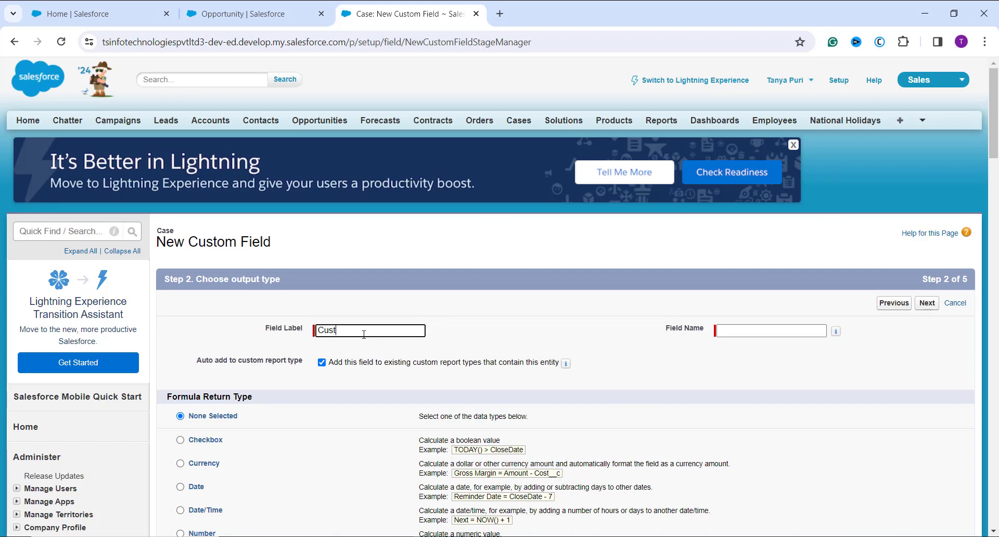
{"action": "type", "text": "omer Satisfaction"}
{"action": "left_click", "coordinate": [737, 336]}
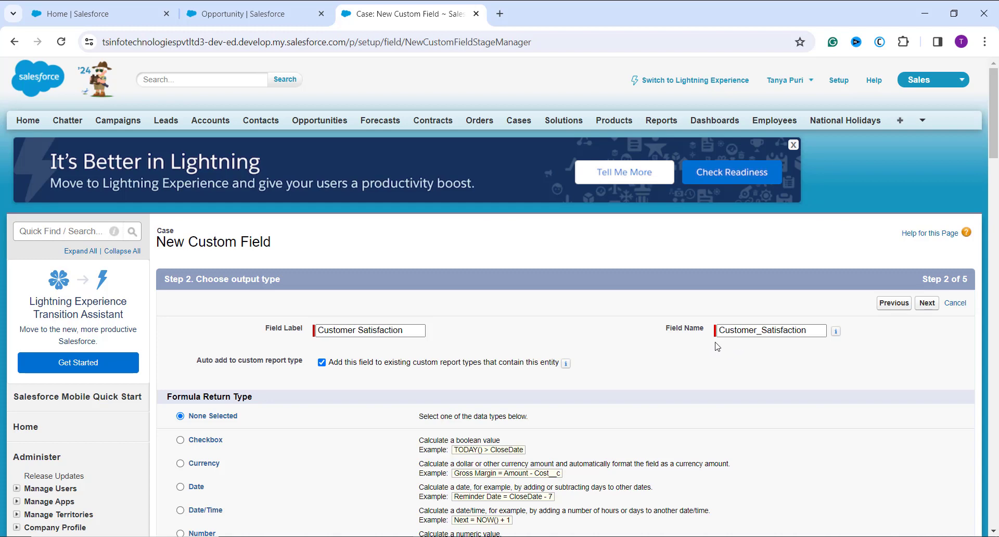
Step: Choose Number as the formula return type with 2 decimal places and continue to the formula editor
{"action": "scroll", "coordinate": [628, 364], "scroll_direction": "down", "scroll_amount": 1}
{"action": "scroll", "coordinate": [628, 364], "scroll_direction": "down", "scroll_amount": 1}
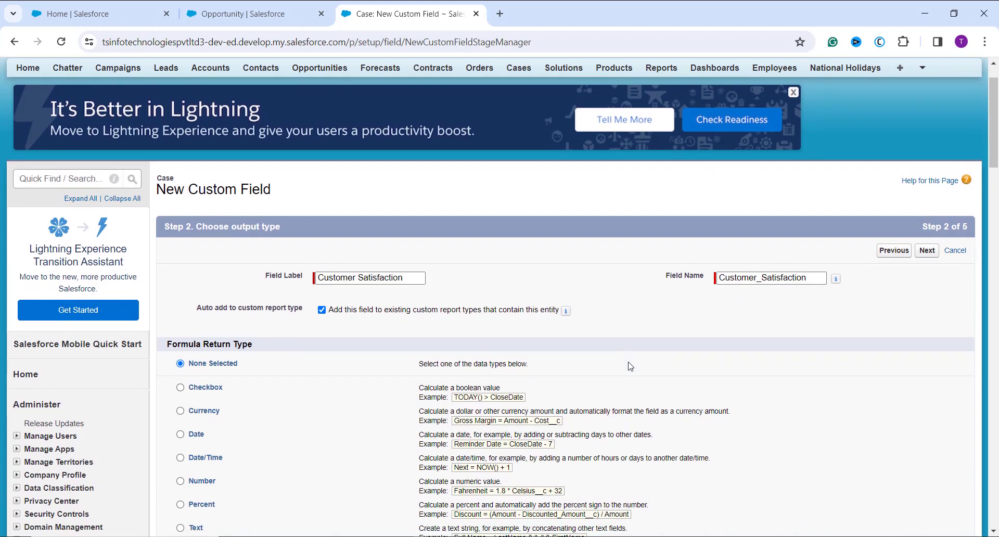
{"action": "scroll", "coordinate": [358, 395], "scroll_direction": "down", "scroll_amount": 1}
{"action": "scroll", "coordinate": [357, 395], "scroll_direction": "down", "scroll_amount": 1}
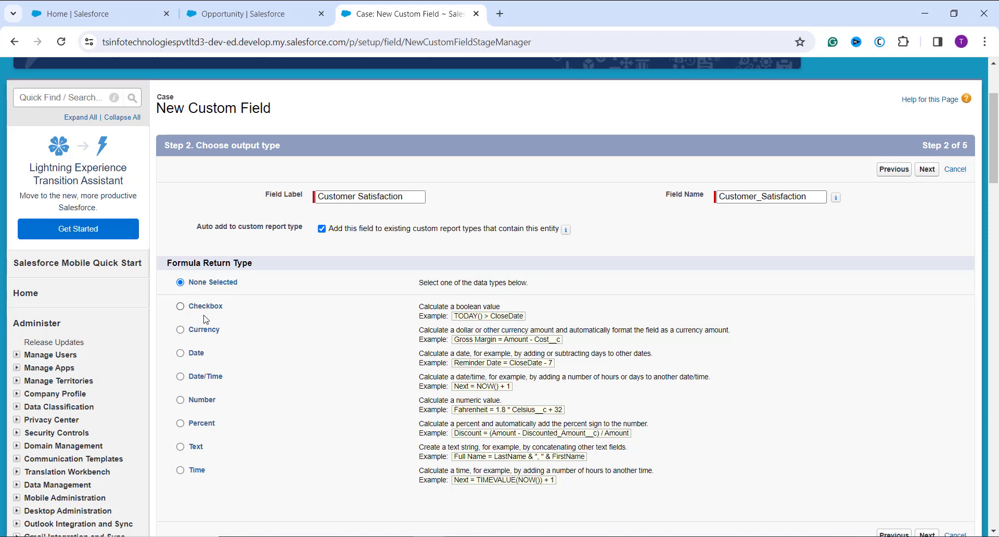
{"action": "left_click", "coordinate": [181, 400]}
{"action": "scroll", "coordinate": [274, 414], "scroll_direction": "down", "scroll_amount": 1}
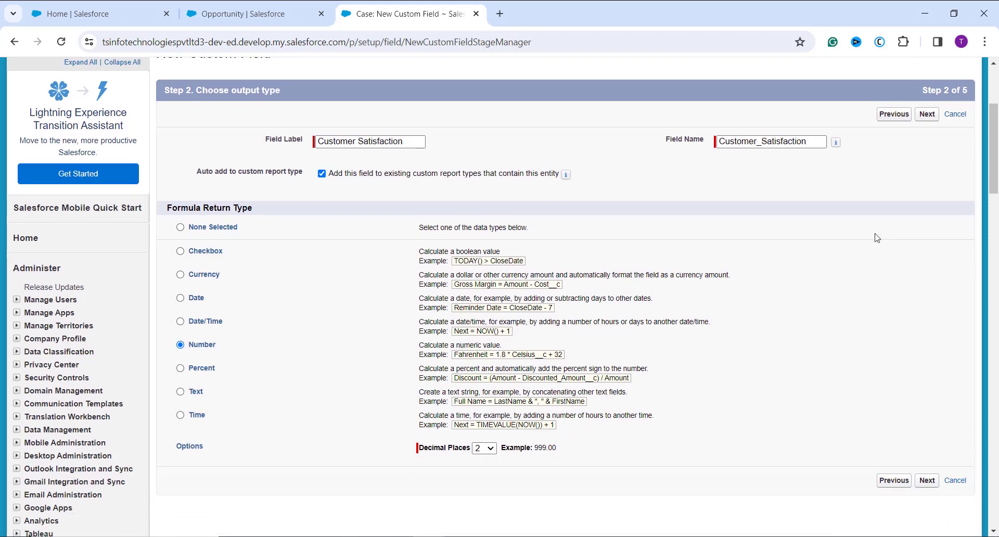
{"action": "left_click", "coordinate": [928, 117]}
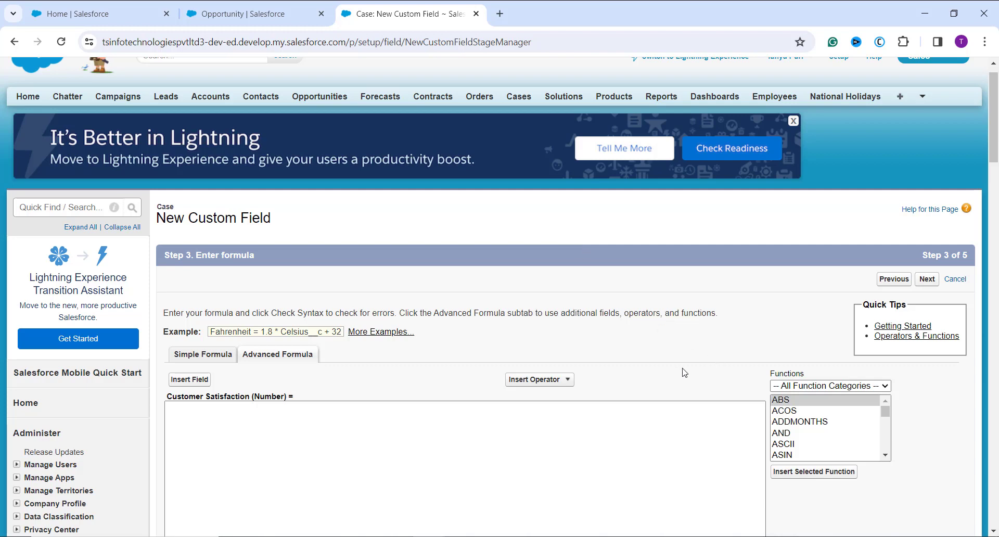
Step: Insert the ACOS function from the Math category into the formula and remove its number placeholder
{"action": "scroll", "coordinate": [562, 396], "scroll_direction": "down", "scroll_amount": 2}
{"action": "left_click", "coordinate": [478, 389]}
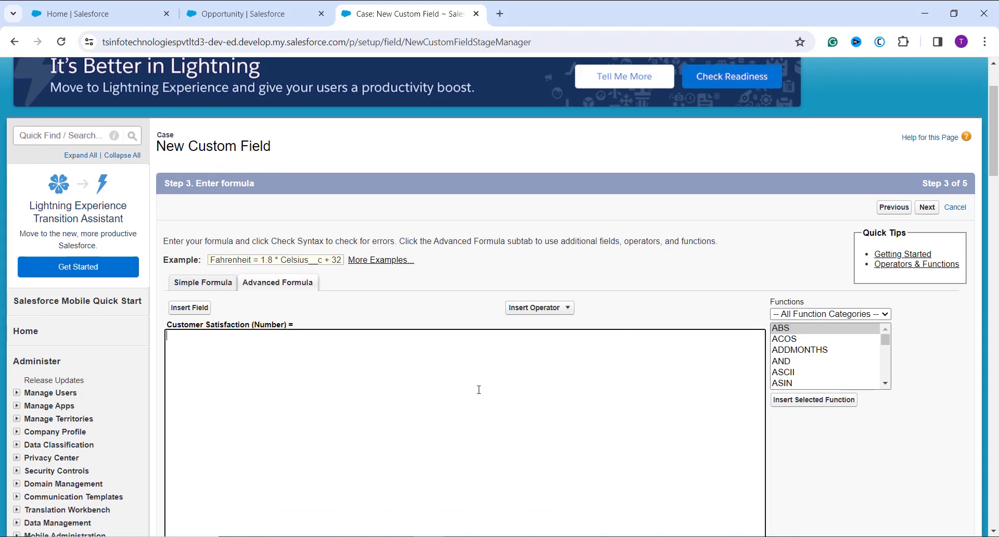
{"action": "left_click", "coordinate": [833, 314]}
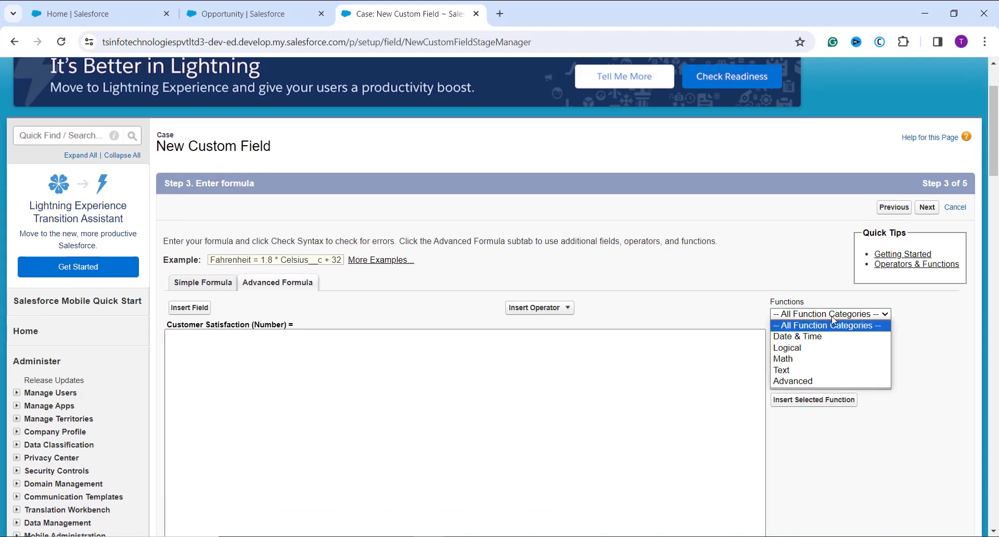
{"action": "left_click", "coordinate": [815, 359]}
{"action": "left_click", "coordinate": [795, 341]}
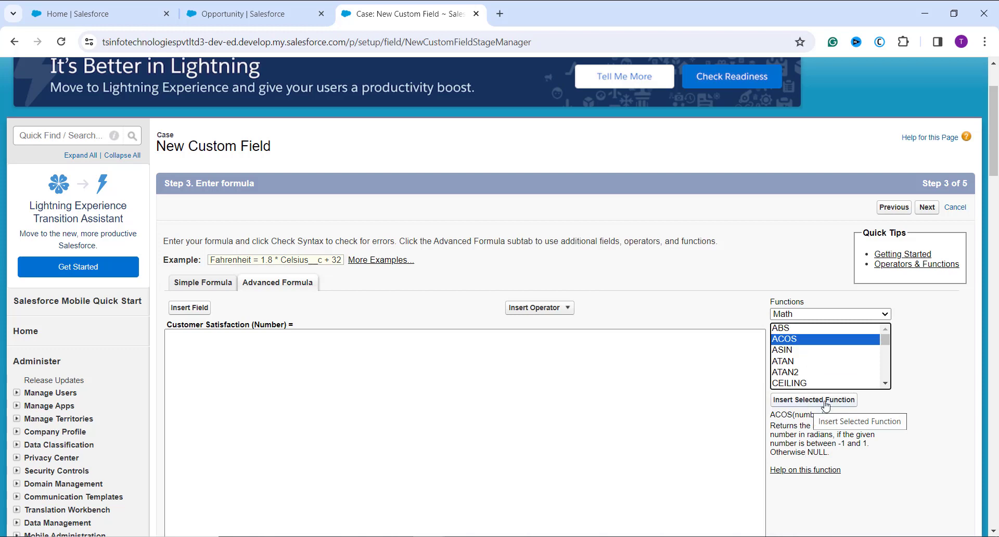
{"action": "left_click", "coordinate": [808, 406]}
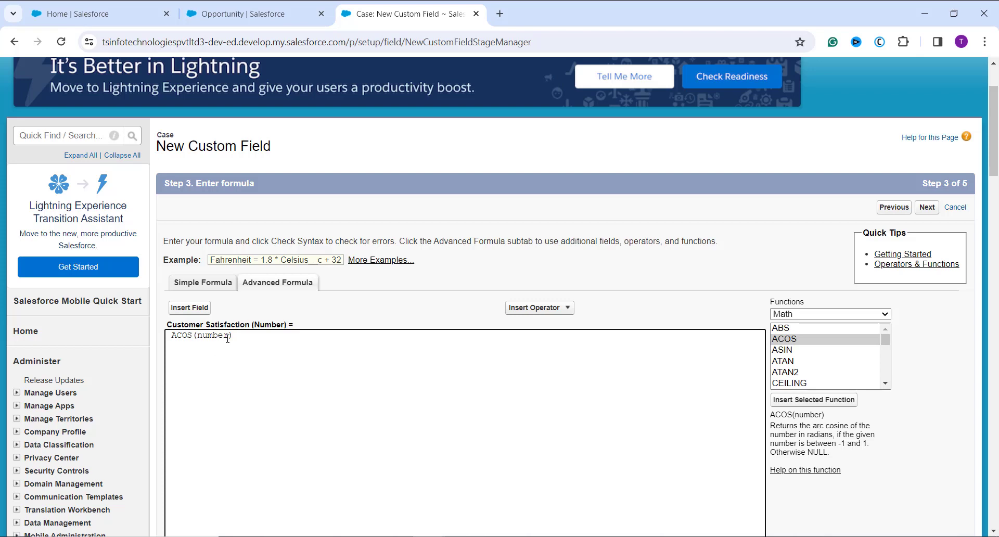
{"action": "key", "text": "BackSpace"}
{"action": "key", "text": "BackSpace"}
{"action": "key", "text": "BackSpace"}
{"action": "key", "text": "BackSpace"}
{"action": "key", "text": "BackSpace"}
{"action": "key", "text": "BackSpace"}
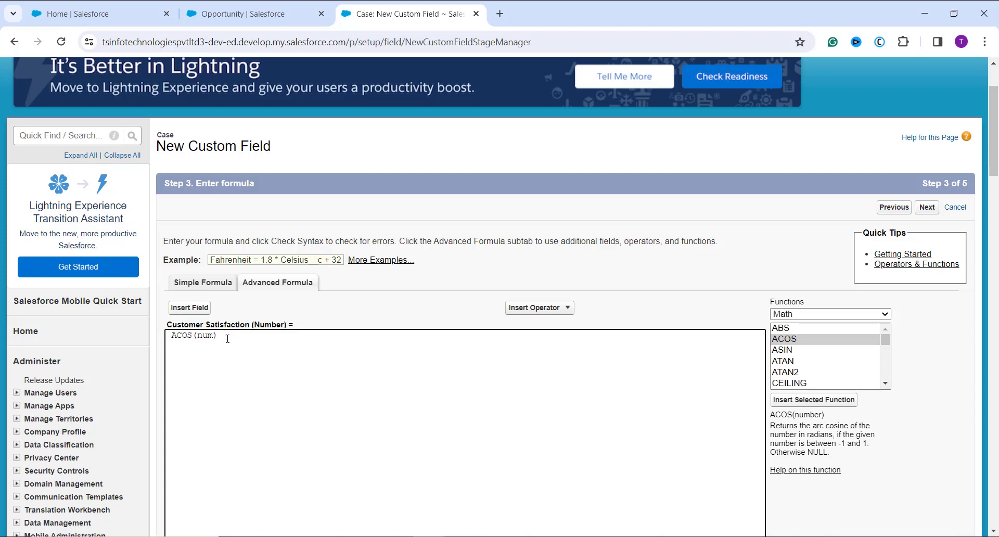
Step: Insert the Case field Feedback Rating as the argument of the ACOS function
{"action": "left_click", "coordinate": [188, 311]}
{"action": "scroll", "coordinate": [409, 297], "scroll_direction": "down", "scroll_amount": 2}
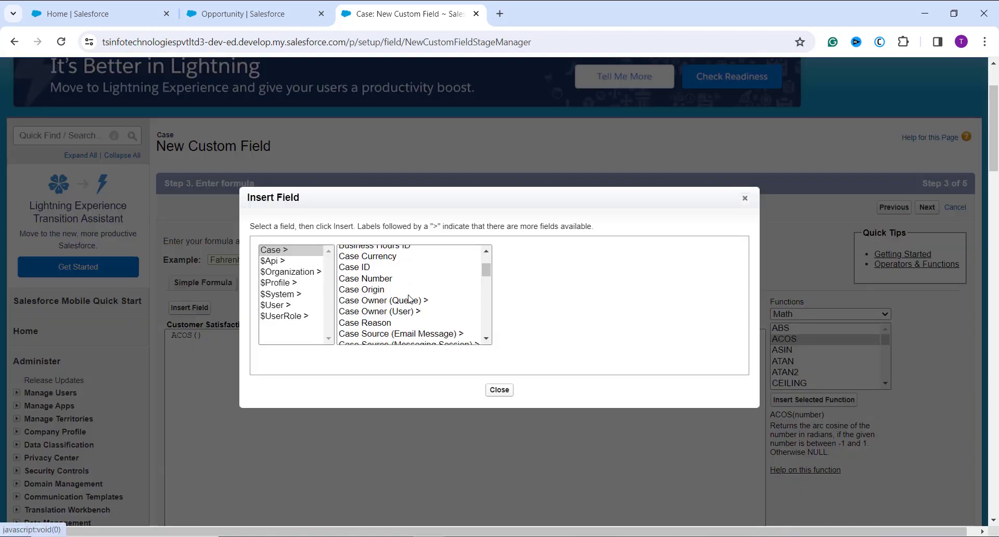
{"action": "scroll", "coordinate": [409, 297], "scroll_direction": "down", "scroll_amount": 4}
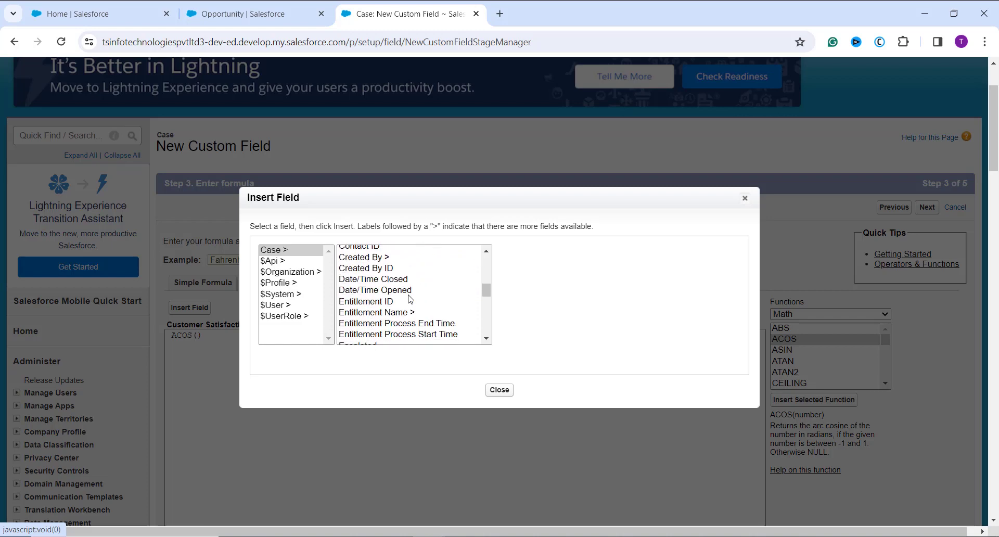
{"action": "scroll", "coordinate": [400, 318], "scroll_direction": "down", "scroll_amount": 3}
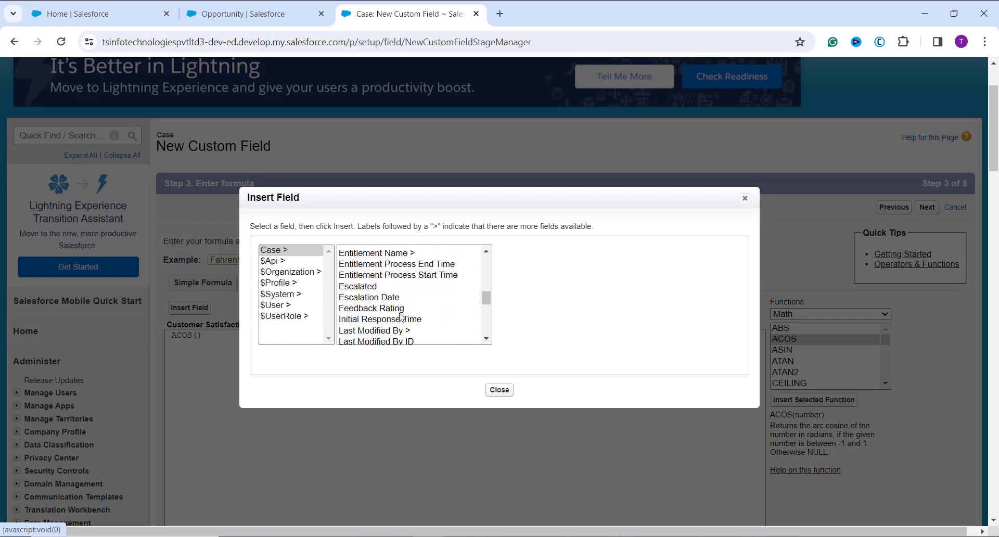
{"action": "left_click", "coordinate": [401, 309]}
{"action": "left_click", "coordinate": [556, 322]}
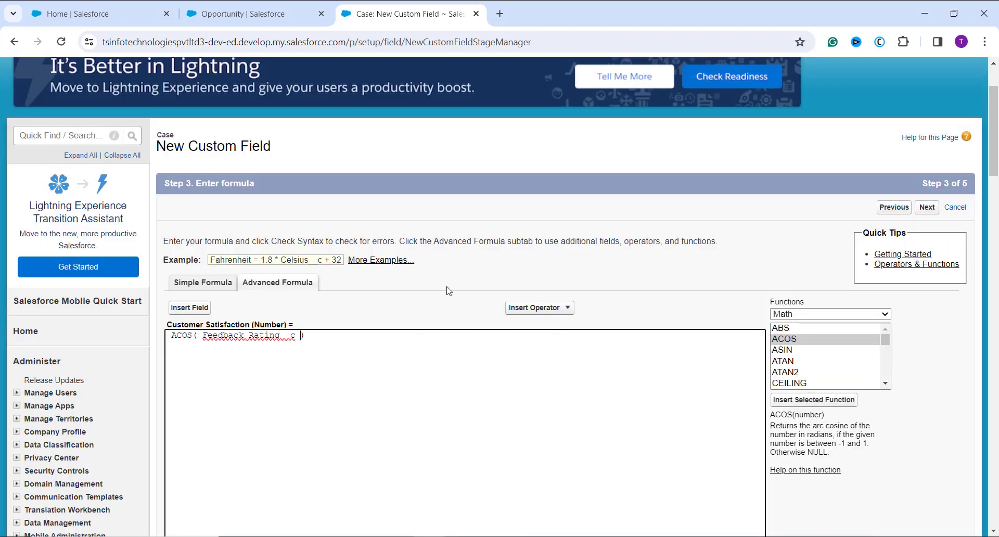
Step: Divide Feedback_Rating__c by 10 inside the ACOS function and check the formula's syntax
{"action": "left_click", "coordinate": [555, 315]}
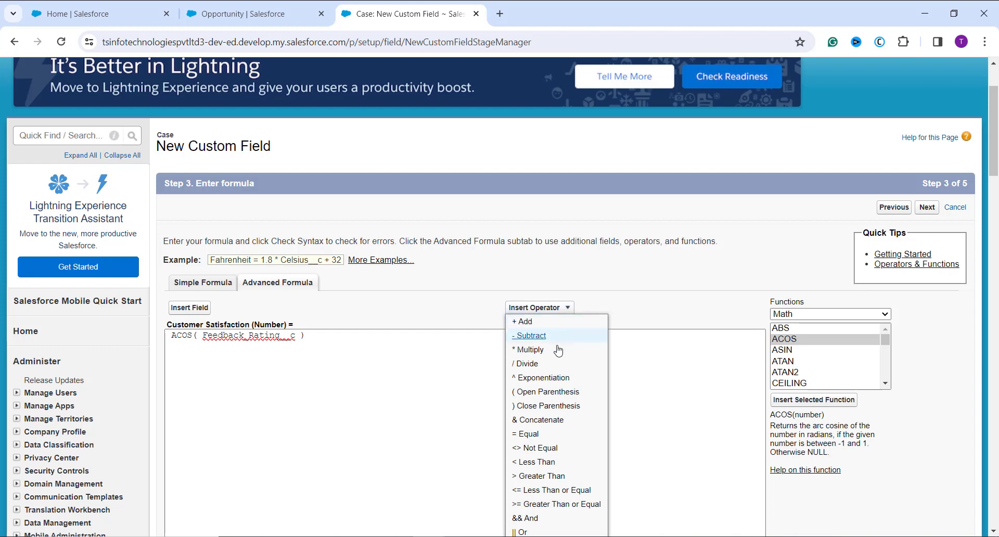
{"action": "left_click", "coordinate": [556, 365]}
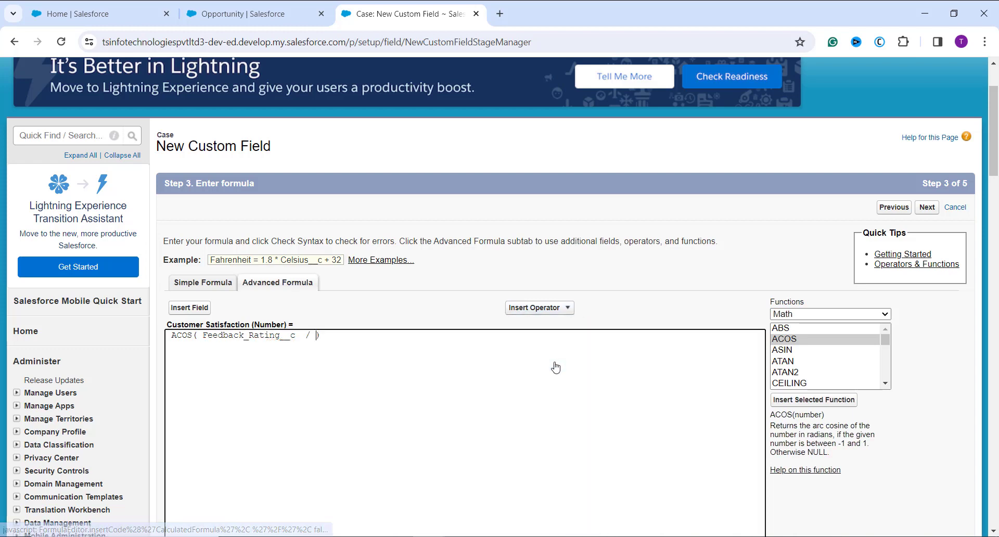
{"action": "type", "text": "10"}
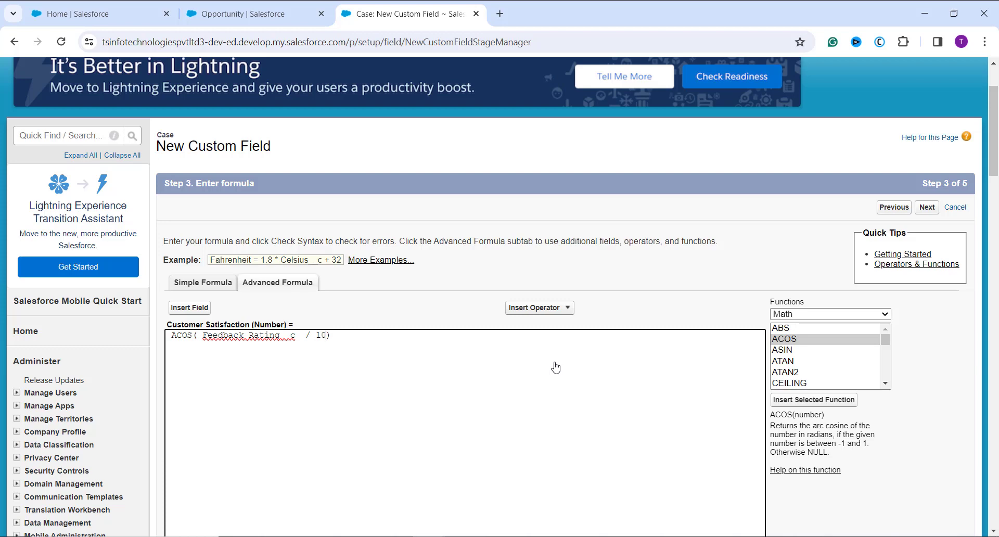
{"action": "scroll", "coordinate": [373, 374], "scroll_direction": "down", "scroll_amount": 5}
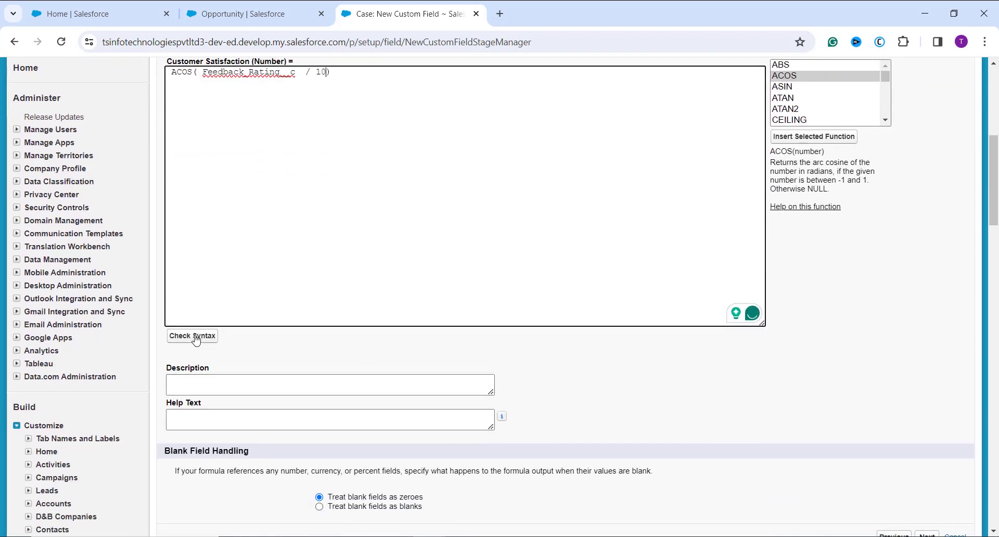
{"action": "left_click", "coordinate": [196, 337]}
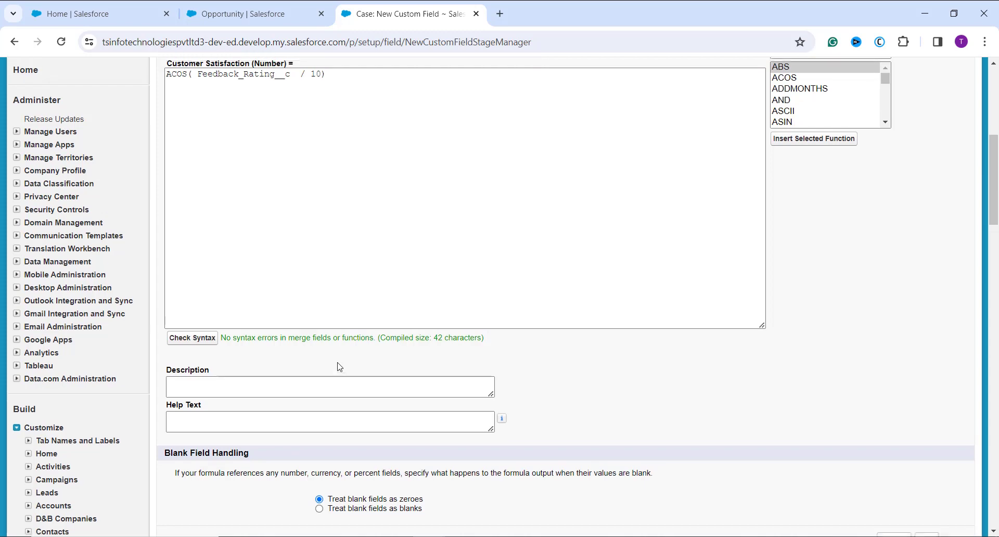
Step: Accept the default field-level security and all page layouts for the Customer Satisfaction field, and save it
{"action": "scroll", "coordinate": [339, 366], "scroll_direction": "up", "scroll_amount": 7}
{"action": "left_click", "coordinate": [928, 302]}
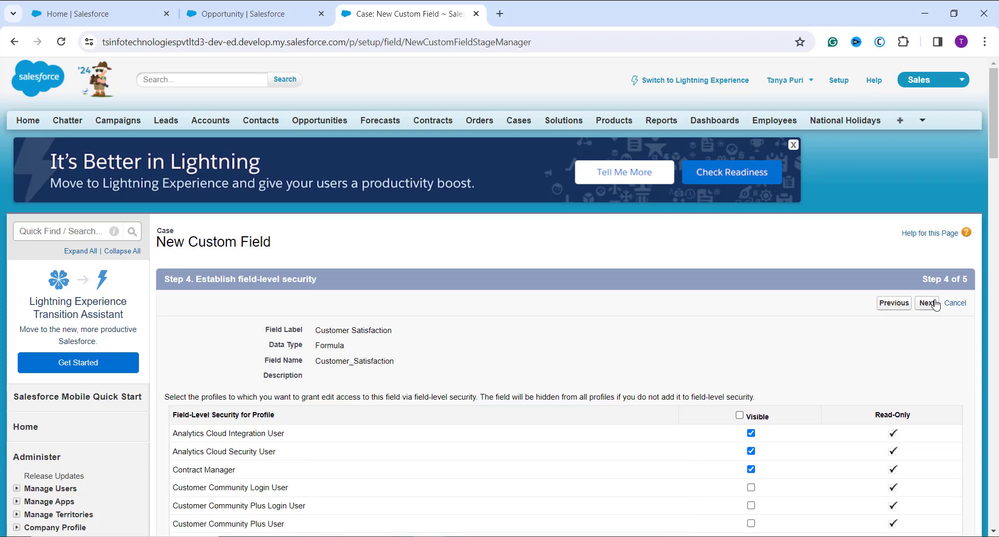
{"action": "left_click", "coordinate": [935, 305]}
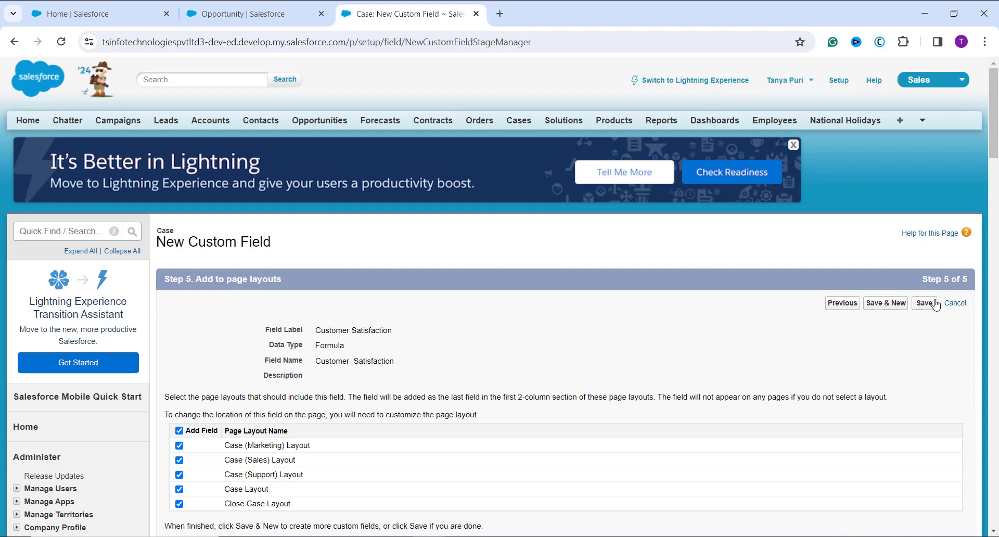
{"action": "left_click", "coordinate": [936, 305]}
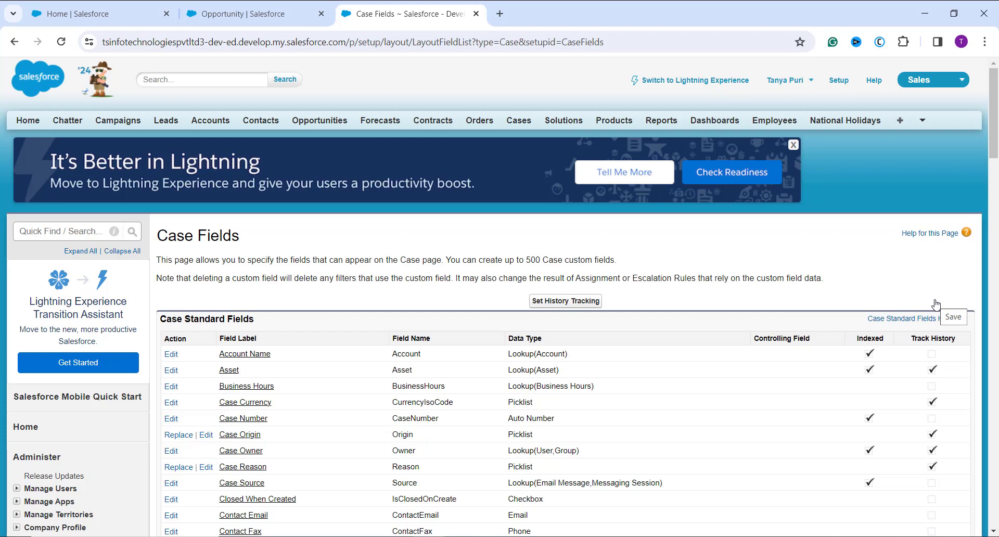
Step: Open case 00001032 from the All Open Cases list view
{"action": "left_click", "coordinate": [515, 121]}
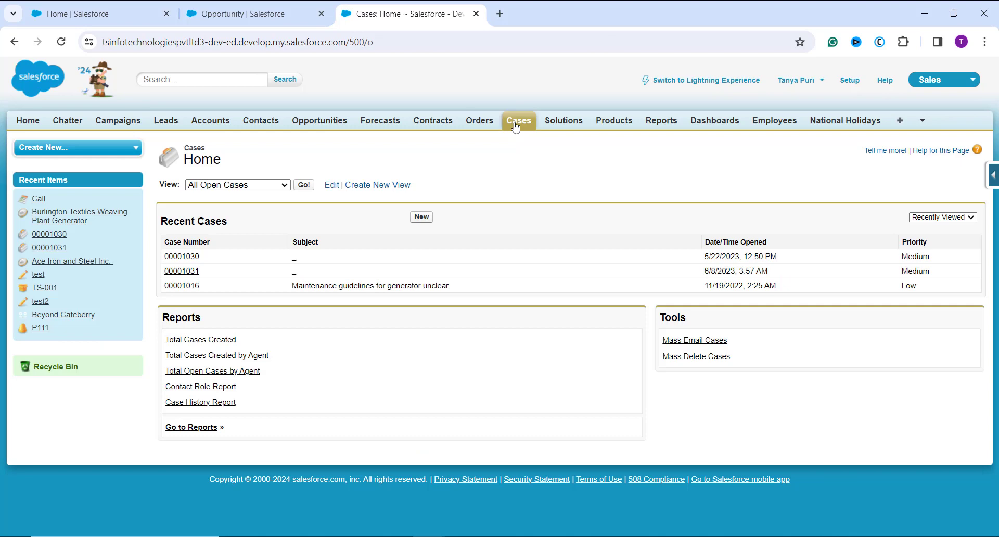
{"action": "left_click", "coordinate": [305, 187]}
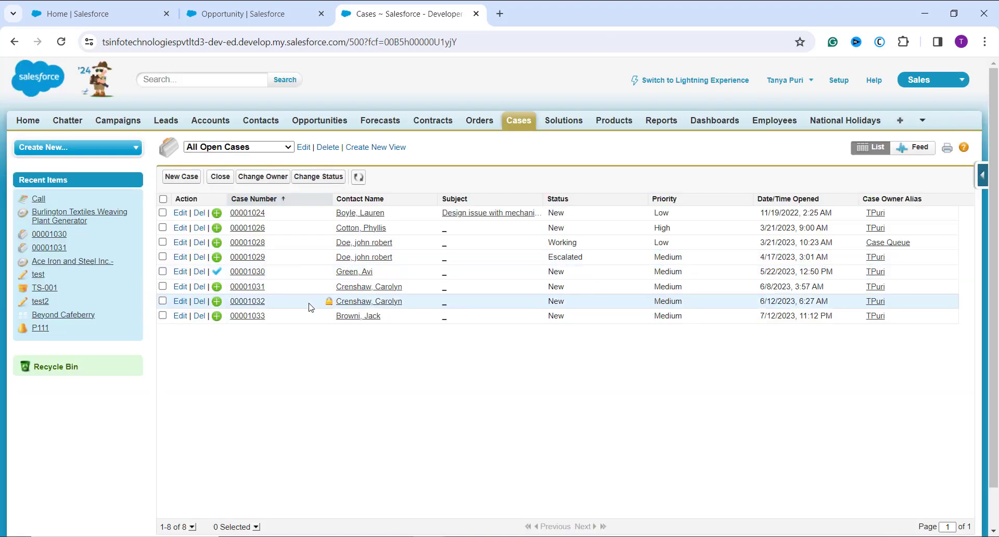
{"action": "left_click", "coordinate": [250, 305]}
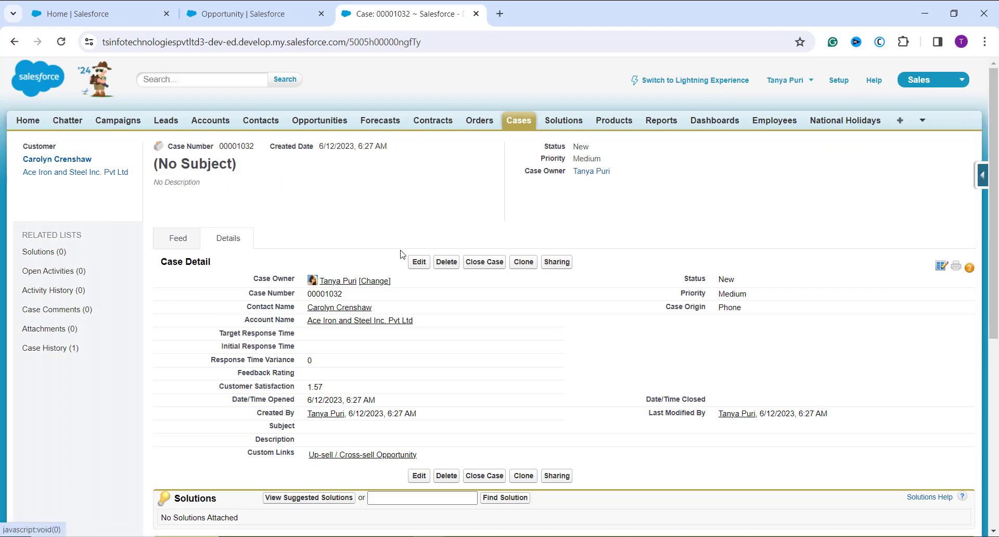
Step: Set the case's Feedback Rating to 8 and save the record to recalculate Customer Satisfaction
{"action": "left_click", "coordinate": [420, 263]}
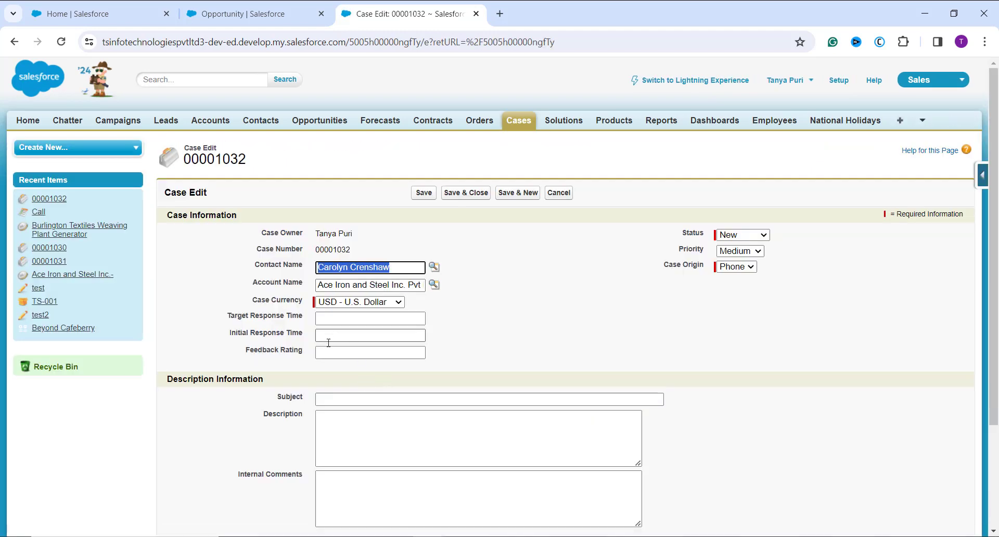
{"action": "left_click", "coordinate": [328, 352]}
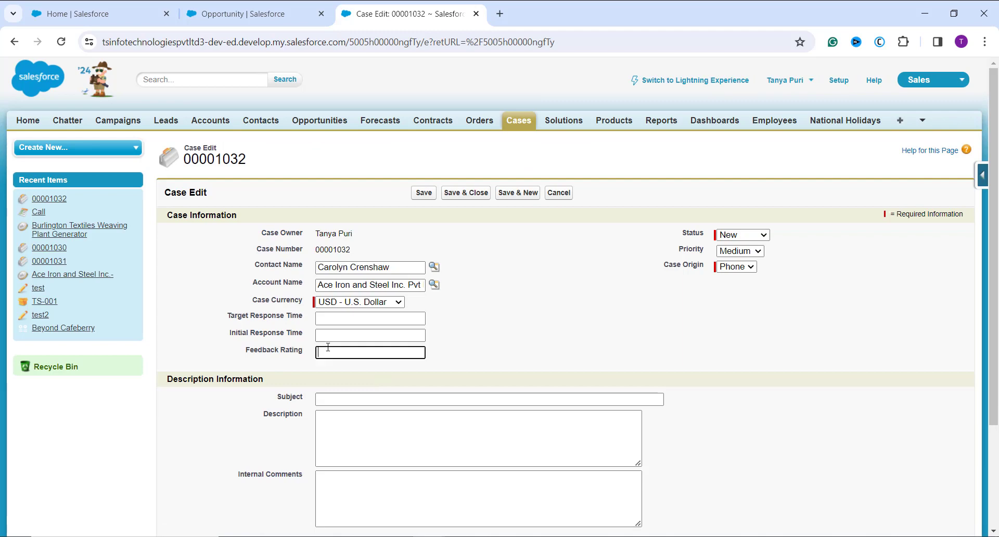
{"action": "type", "text": "8"}
{"action": "left_click", "coordinate": [423, 193]}
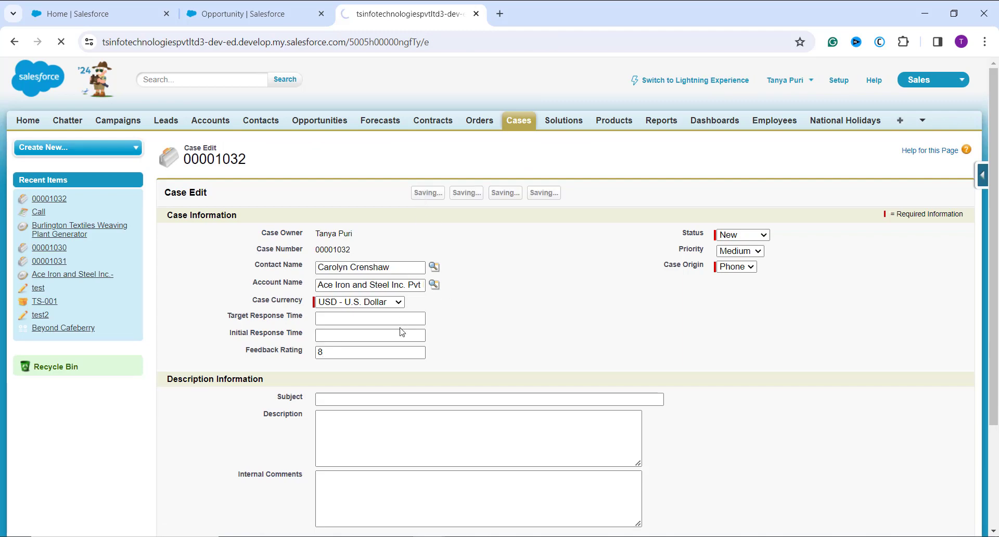